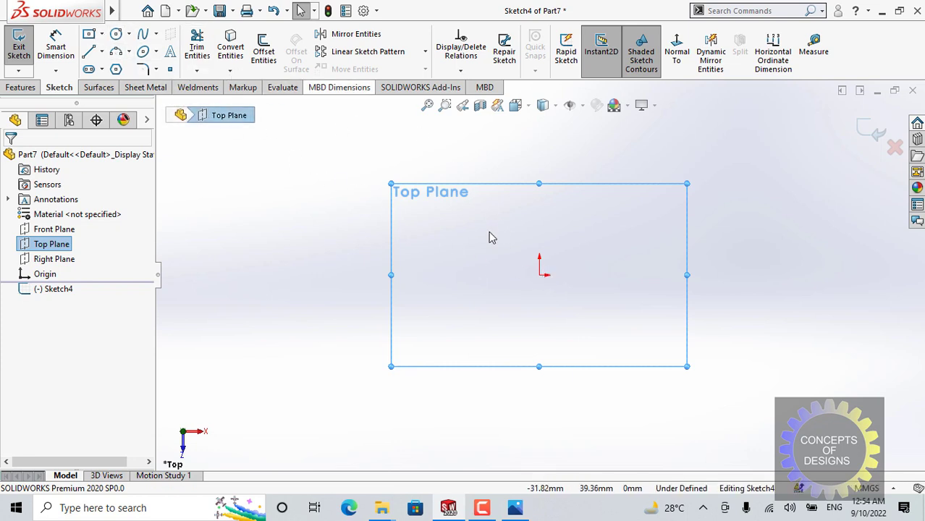
{"action": "scroll", "coordinate": [543, 221], "scroll_direction": "down", "scroll_amount": 2}
{"action": "scroll", "coordinate": [543, 226], "scroll_direction": "up", "scroll_amount": 1}
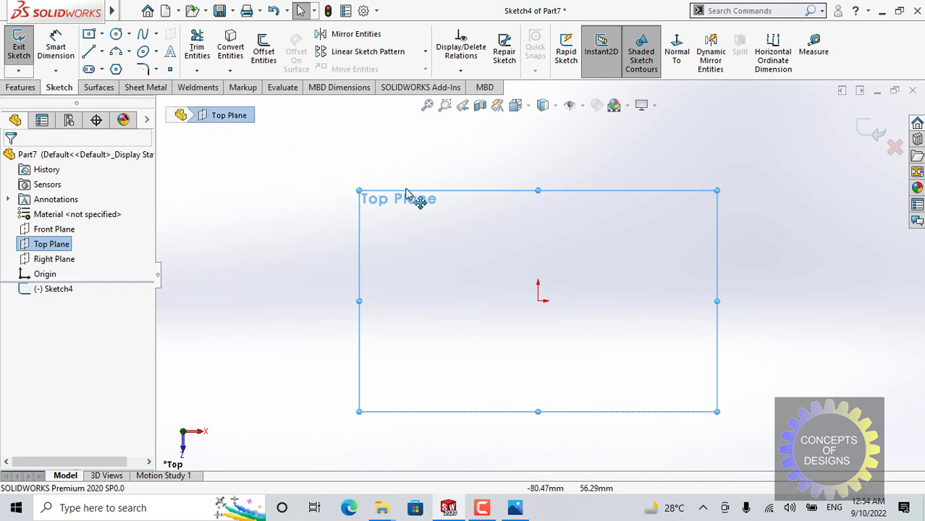
{"action": "middle_click_drag", "start_coordinate": [498, 168], "coordinate": [432, 161], "text": "ctrl"}
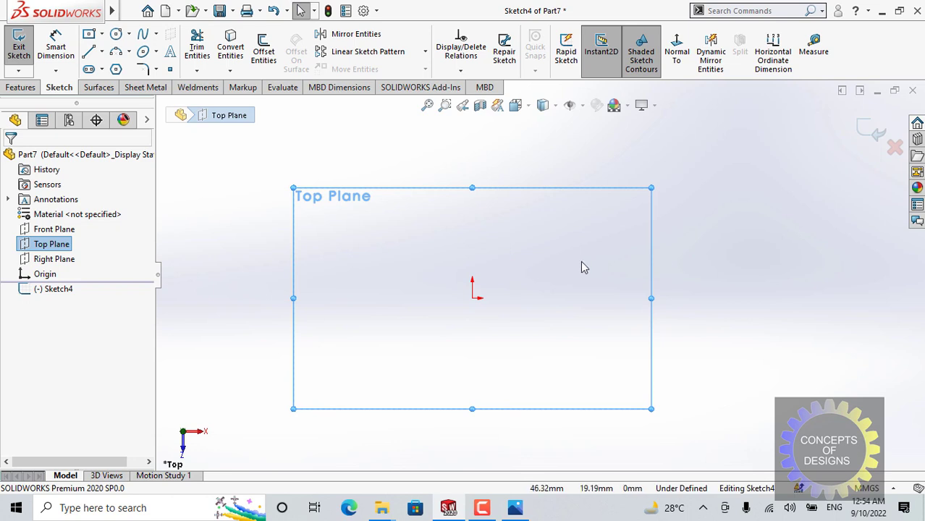
{"action": "left_click", "coordinate": [425, 288]}
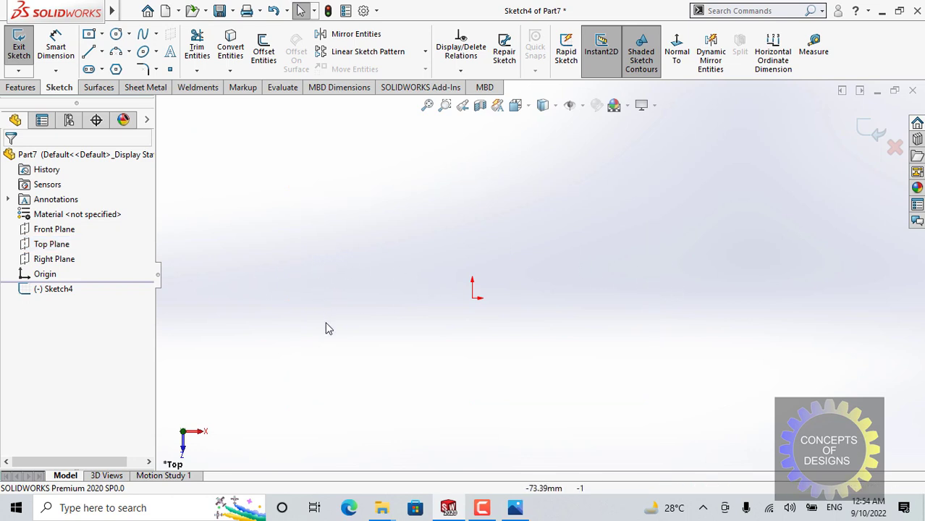
{"action": "right_click_drag", "start_coordinate": [324, 286], "coordinate": [319, 267]}
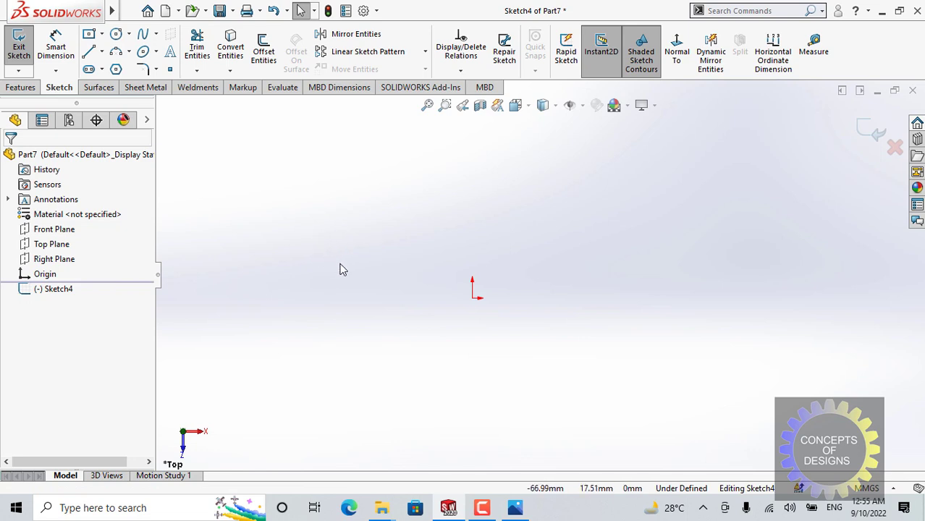
{"action": "right_click", "coordinate": [333, 263]}
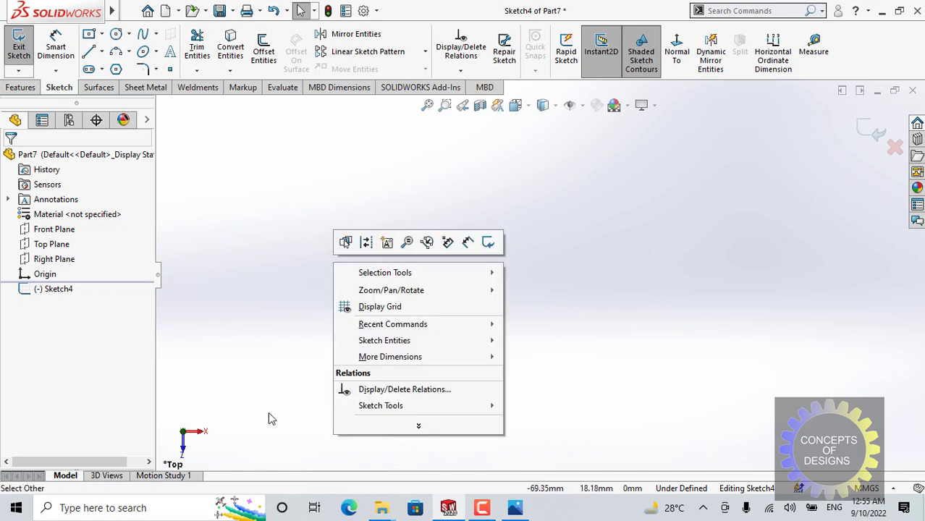
{"action": "left_click", "coordinate": [381, 226]}
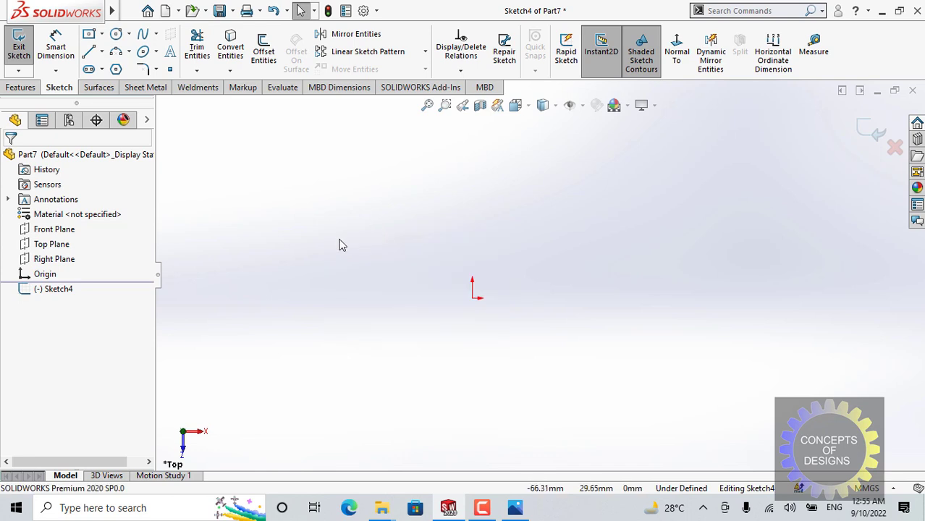
{"action": "mouse_move", "coordinate": [329, 242]}
{"action": "right_mouse_down"}
{"action": "mouse_move", "coordinate": [329, 259]}
{"action": "mouse_move", "coordinate": [341, 220]}
{"action": "mouse_move", "coordinate": [320, 259]}
{"action": "mouse_move", "coordinate": [333, 236]}
{"action": "mouse_move", "coordinate": [326, 246]}
{"action": "right_mouse_up"}
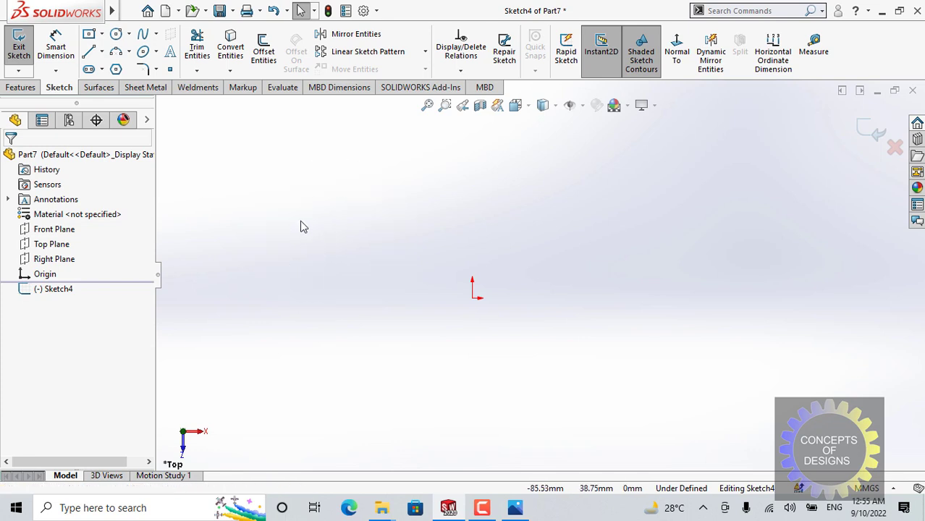
Sketch a circle about 117 mm in diameter centred on the origin of the Top Plane sketch.
{"action": "right_click_drag", "start_coordinate": [300, 217], "coordinate": [303, 233]}
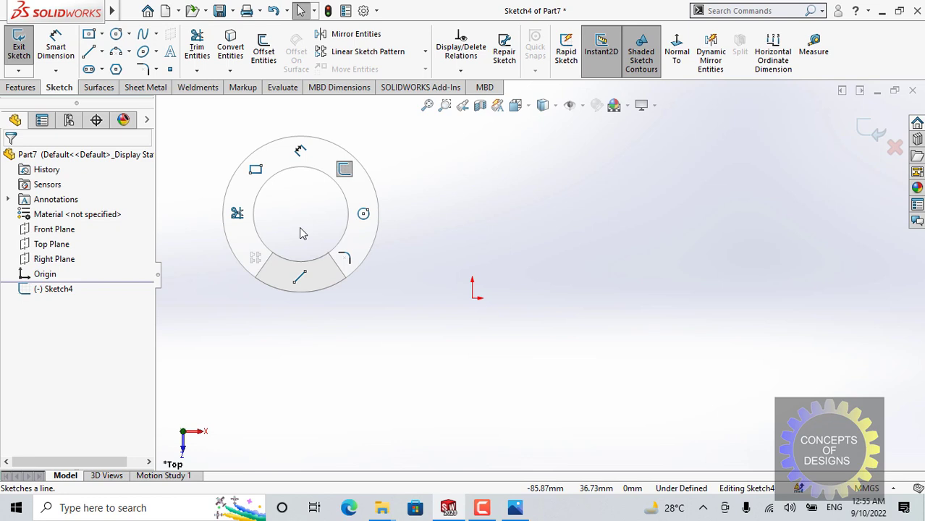
{"action": "right_click_drag", "start_coordinate": [303, 233], "coordinate": [348, 222]}
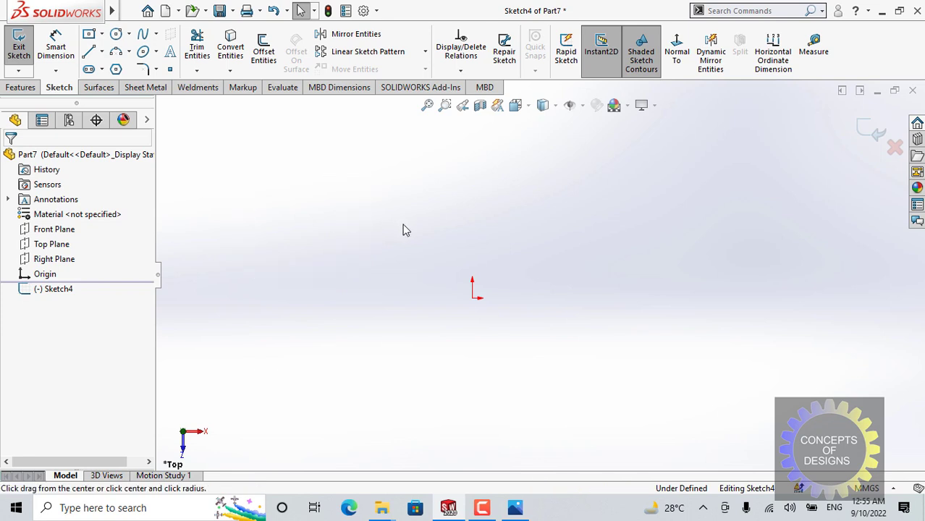
{"action": "left_click", "coordinate": [472, 297]}
{"action": "left_click", "coordinate": [529, 194]}
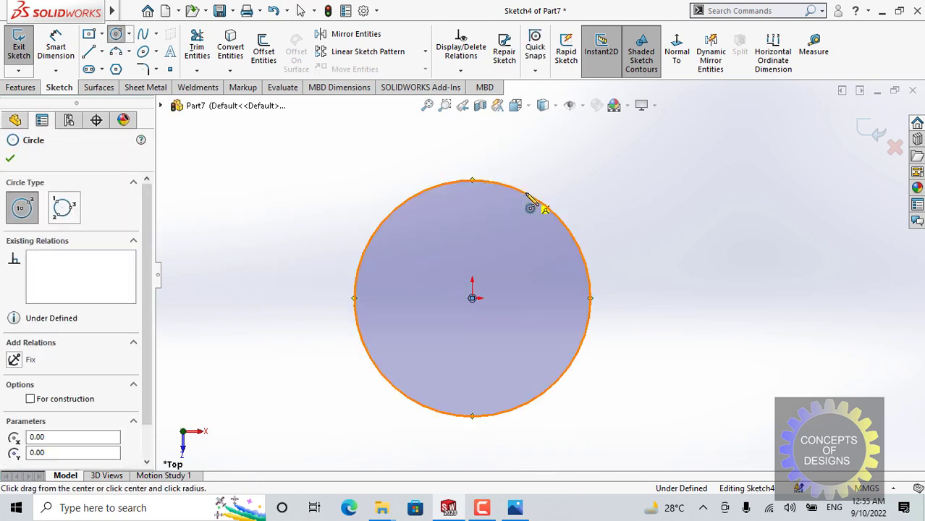
{"action": "key", "text": "Escape"}
{"action": "scroll", "coordinate": [475, 223], "scroll_direction": "up", "scroll_amount": 3}
{"action": "key", "text": "Escape"}
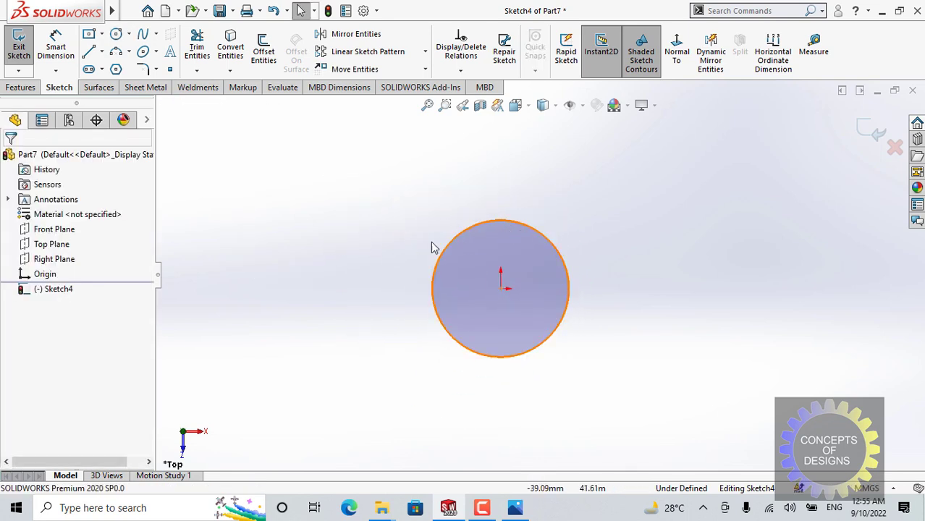
{"action": "scroll", "coordinate": [521, 250], "scroll_direction": "down", "scroll_amount": 2}
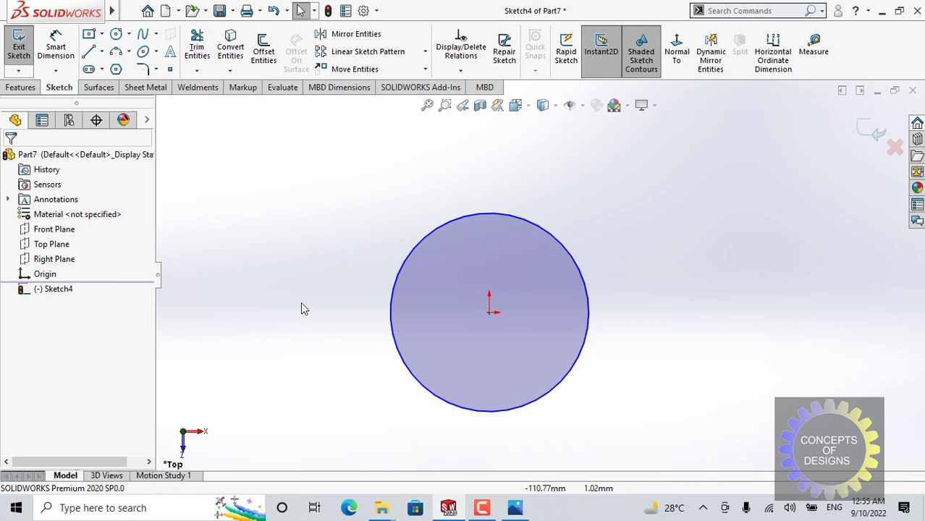
Dimension the circle's diameter and set it to 100 mm.
{"action": "mouse_move", "coordinate": [306, 296]}
{"action": "right_mouse_down"}
{"action": "mouse_move", "coordinate": [307, 313]}
{"action": "mouse_move", "coordinate": [309, 239]}
{"action": "mouse_move", "coordinate": [318, 237]}
{"action": "right_mouse_up"}
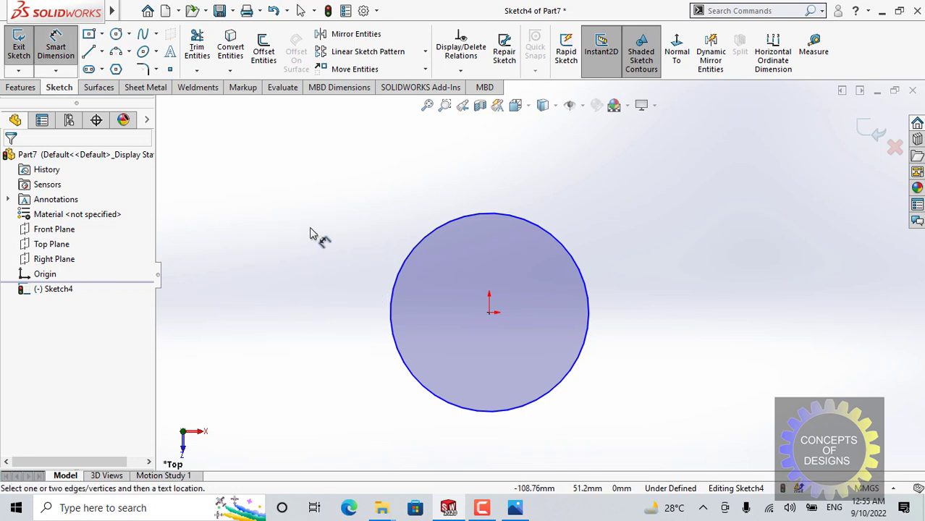
{"action": "left_click", "coordinate": [421, 253]}
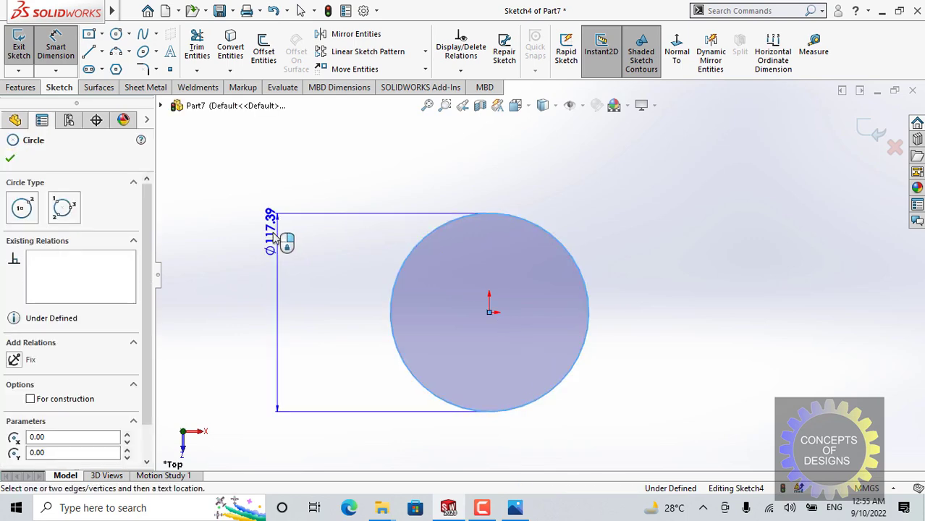
{"action": "left_click", "coordinate": [319, 279]}
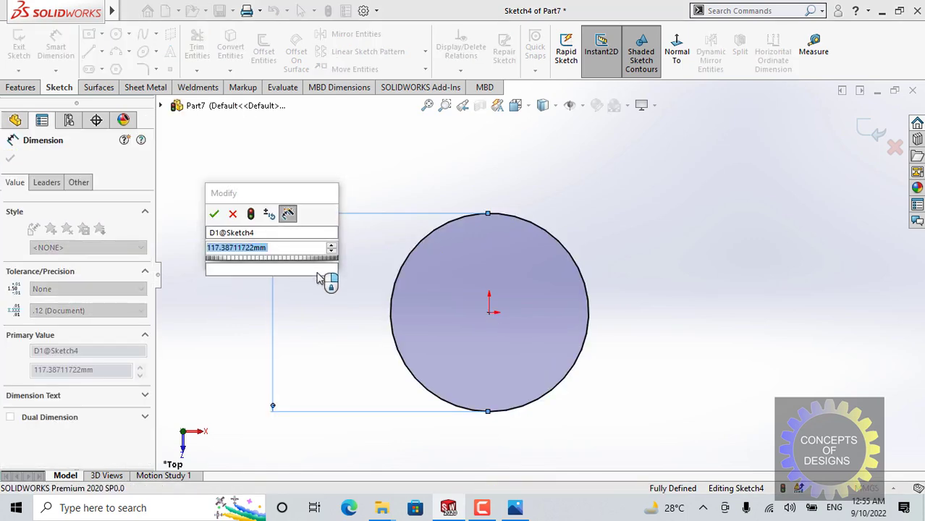
{"action": "type", "text": "100"}
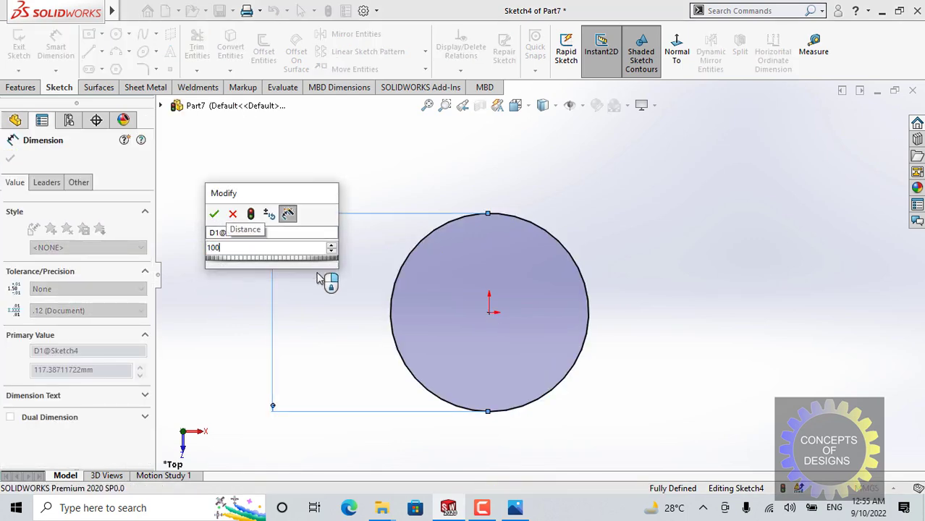
{"action": "key", "text": "Return"}
{"action": "key", "text": "Escape"}
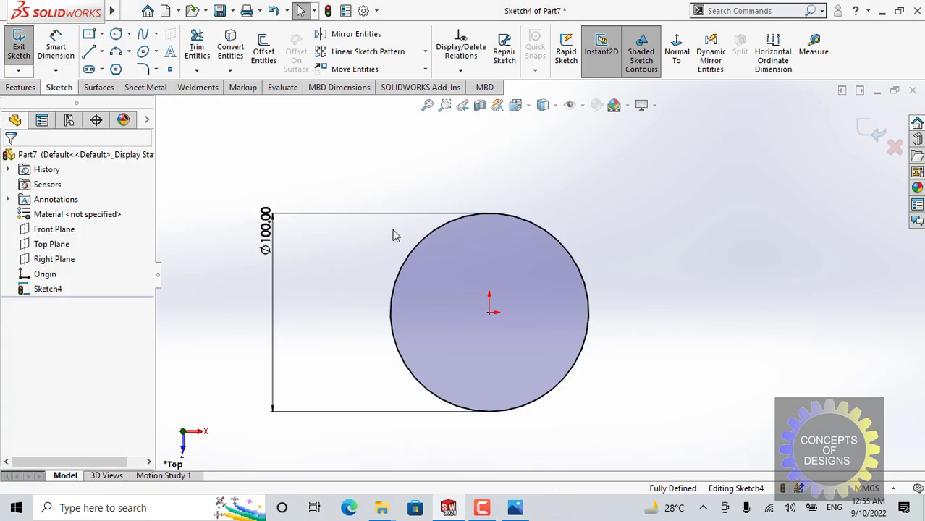
{"action": "scroll", "coordinate": [461, 251], "scroll_direction": "up", "scroll_amount": 2}
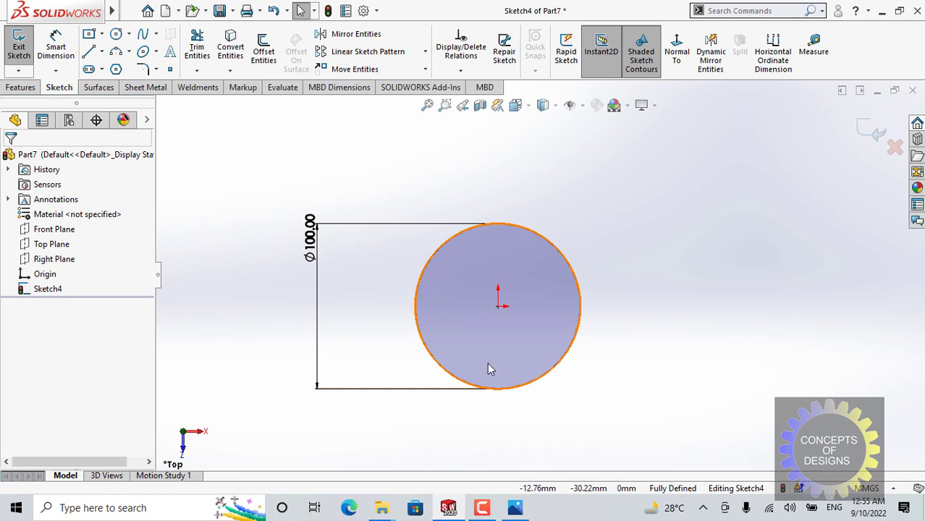
Finish the circle sketch and extrude it as a blind boss with a depth of 10 mm.
{"action": "mouse_move", "coordinate": [489, 367]}
{"action": "middle_mouse_down"}
{"action": "mouse_move", "coordinate": [509, 355]}
{"action": "mouse_move", "coordinate": [529, 184]}
{"action": "mouse_move", "coordinate": [536, 190]}
{"action": "middle_mouse_up"}
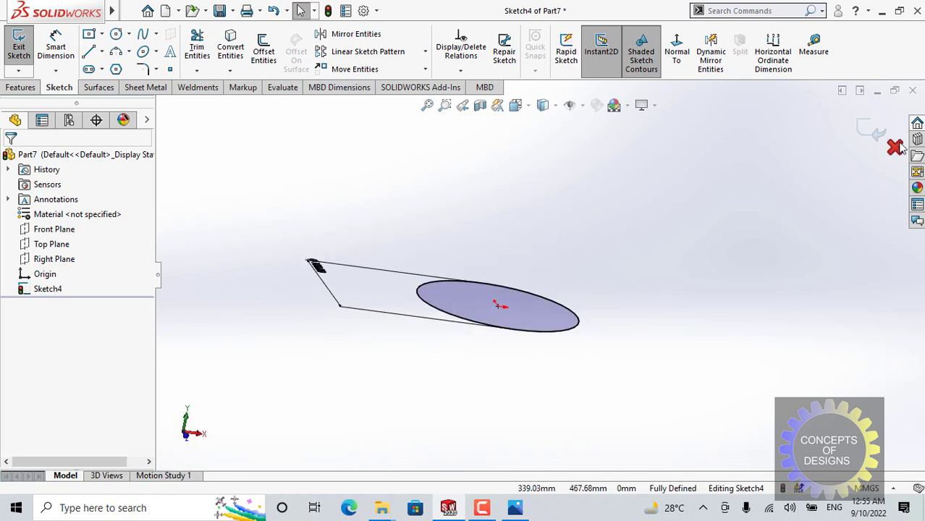
{"action": "left_click", "coordinate": [868, 131]}
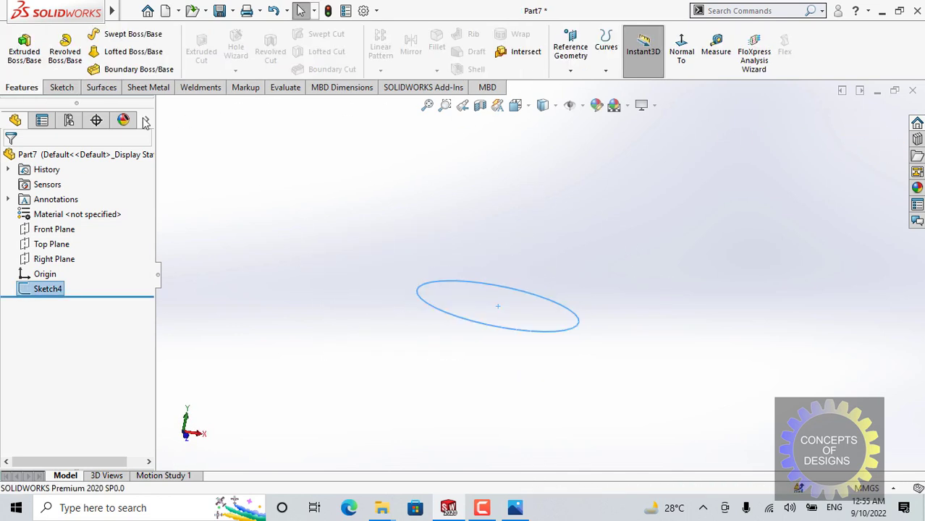
{"action": "left_click", "coordinate": [23, 45]}
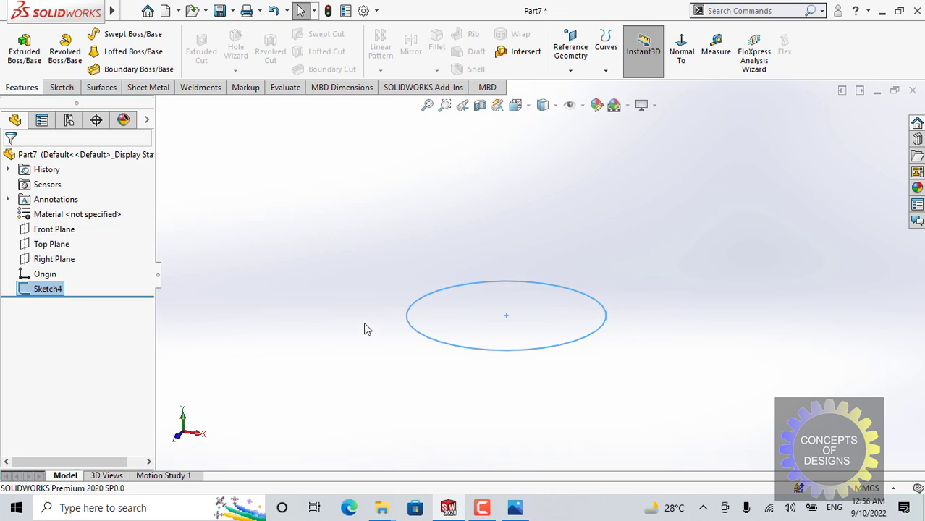
{"action": "right_click_drag", "start_coordinate": [366, 333], "coordinate": [366, 345]}
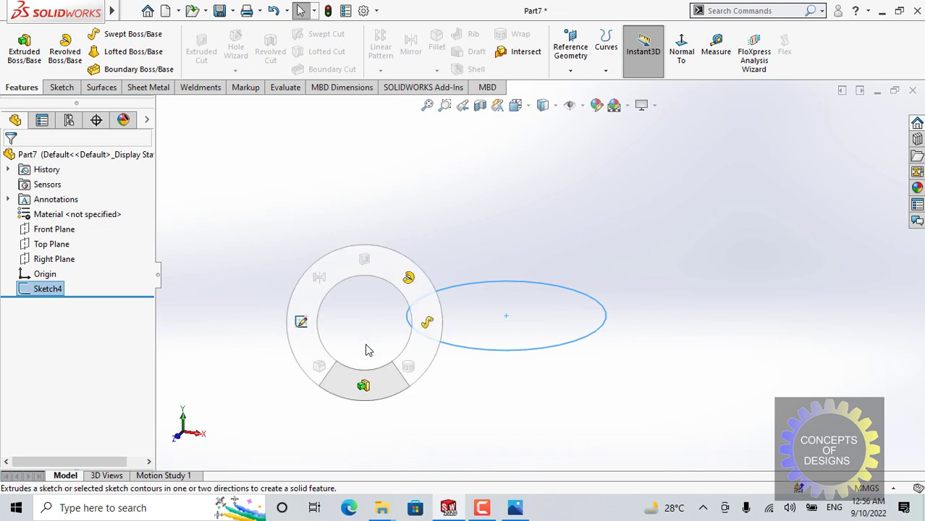
{"action": "right_click_drag", "start_coordinate": [367, 350], "coordinate": [367, 374]}
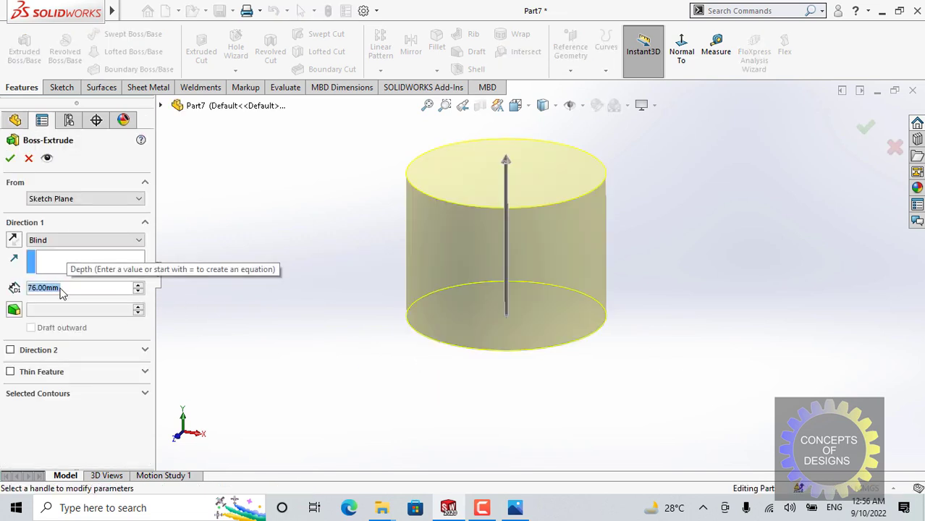
{"action": "type", "text": "10"}
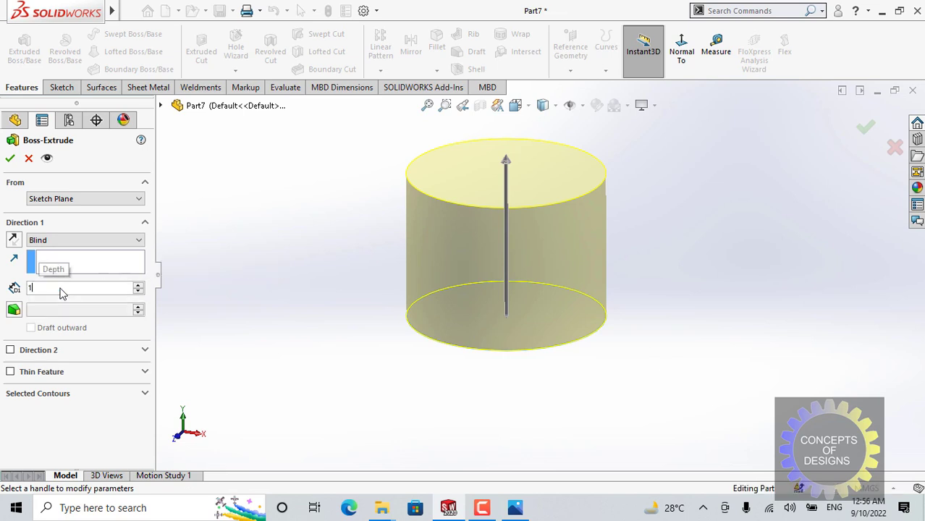
{"action": "key", "text": "Return"}
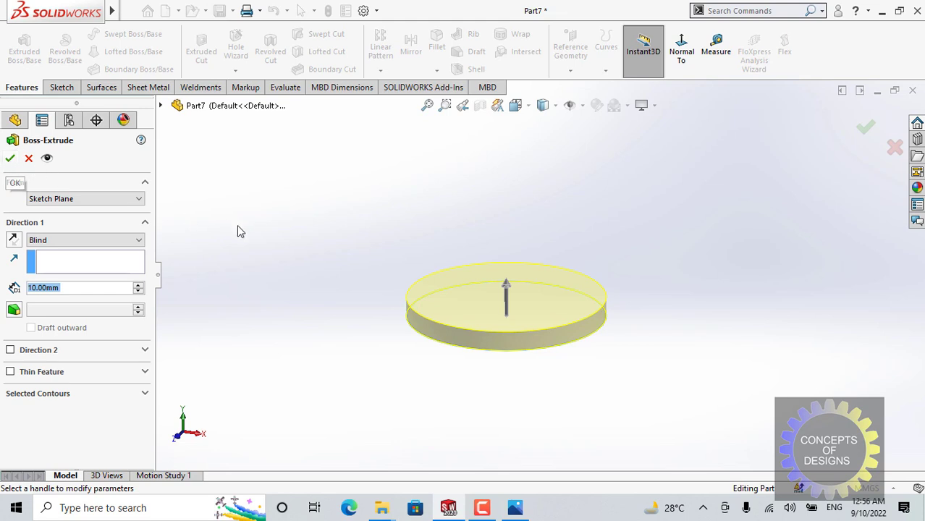
{"action": "key", "text": "Return"}
{"action": "left_click", "coordinate": [292, 273]}
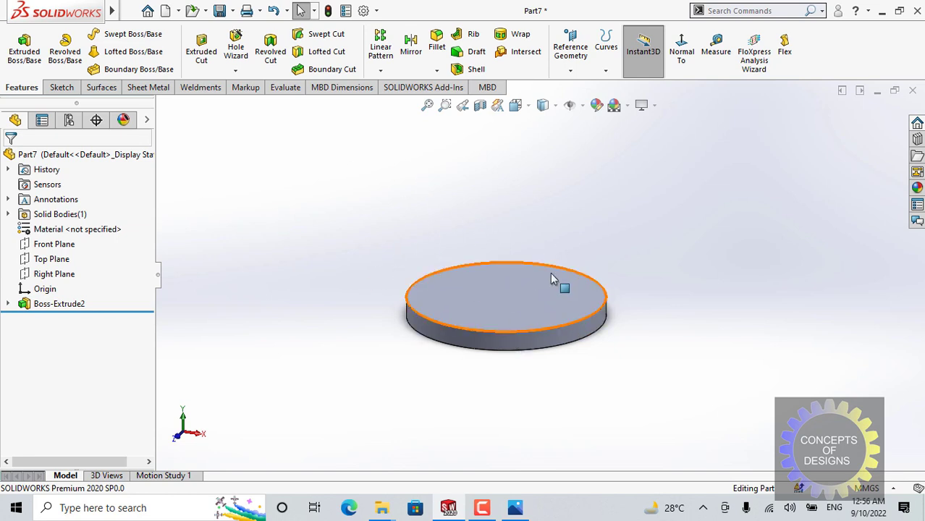
Start a new sketch on the disc's upper flat face and orient the view normal to it.
{"action": "middle_click_drag", "start_coordinate": [531, 293], "coordinate": [526, 337]}
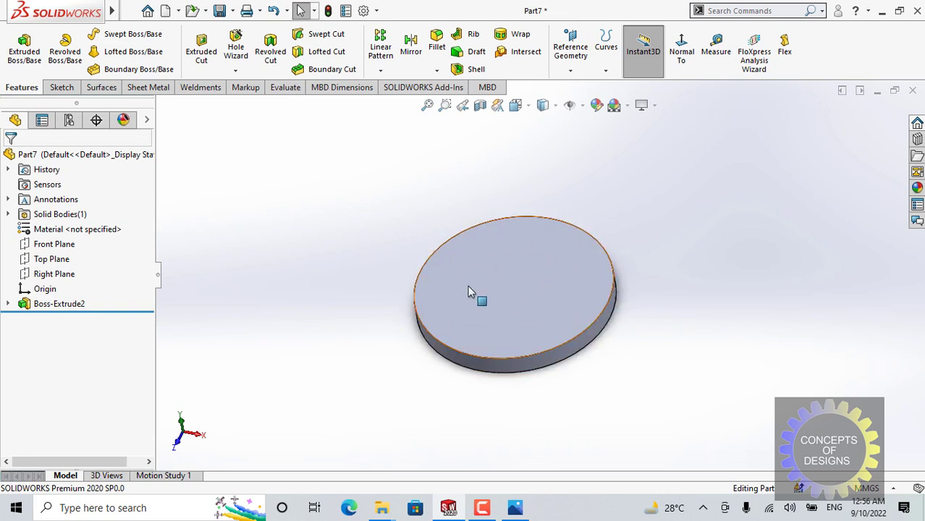
{"action": "left_click", "coordinate": [517, 297]}
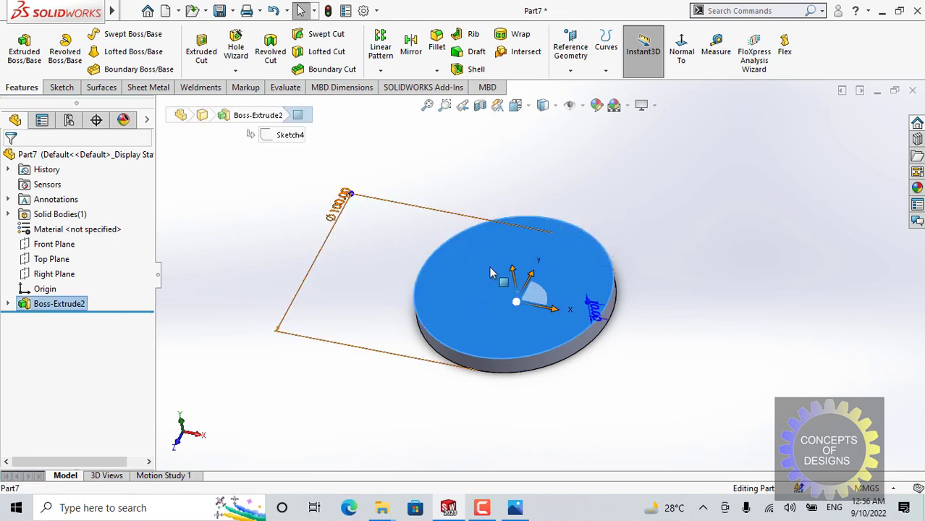
{"action": "right_click", "coordinate": [483, 302]}
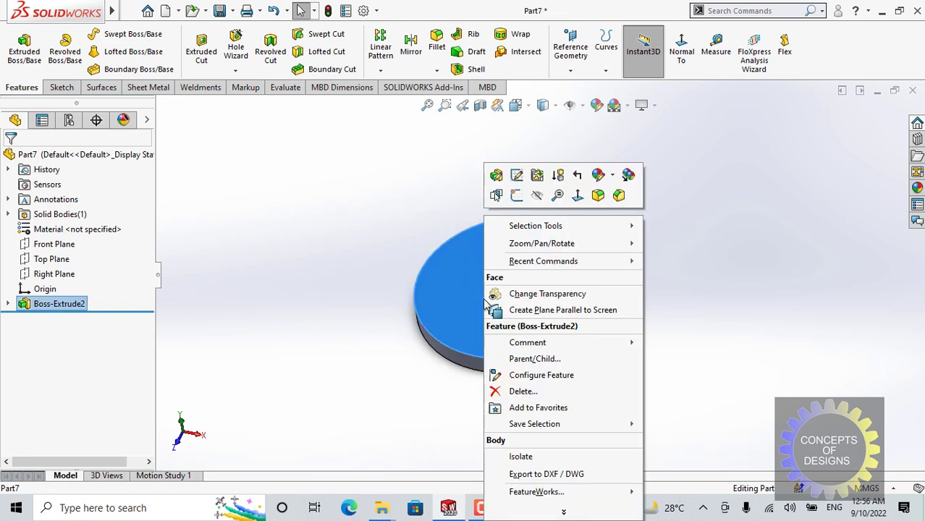
{"action": "left_click", "coordinate": [516, 196]}
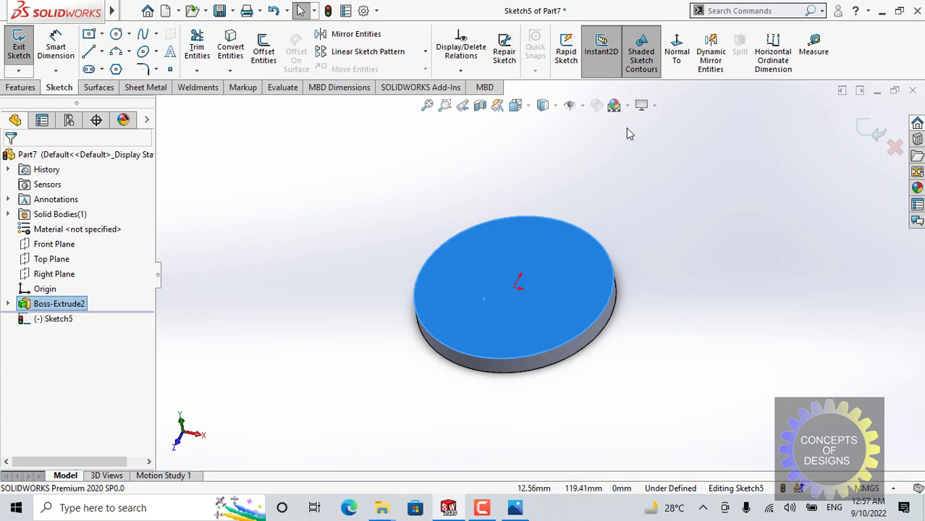
{"action": "key", "text": "ctrl+8"}
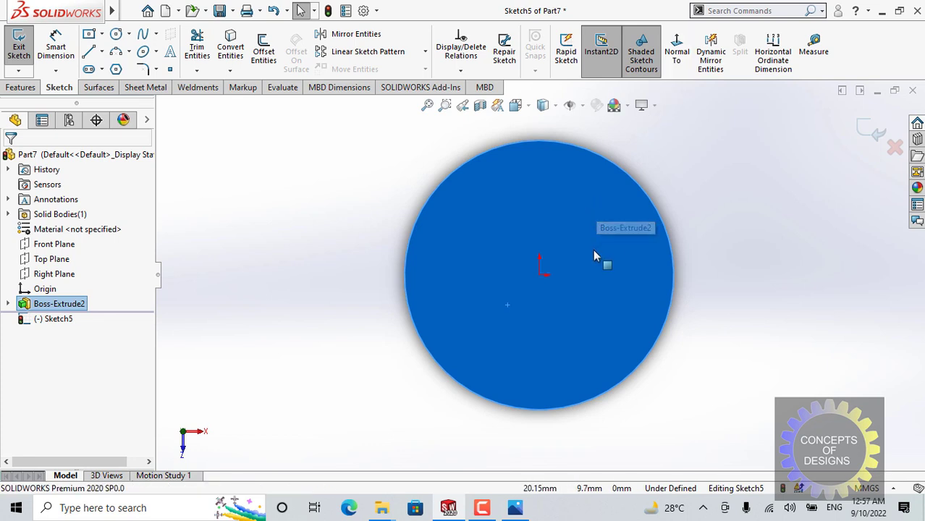
{"action": "scroll", "coordinate": [579, 254], "scroll_direction": "up", "scroll_amount": 1}
{"action": "middle_click_drag", "start_coordinate": [572, 249], "coordinate": [523, 257], "text": "ctrl"}
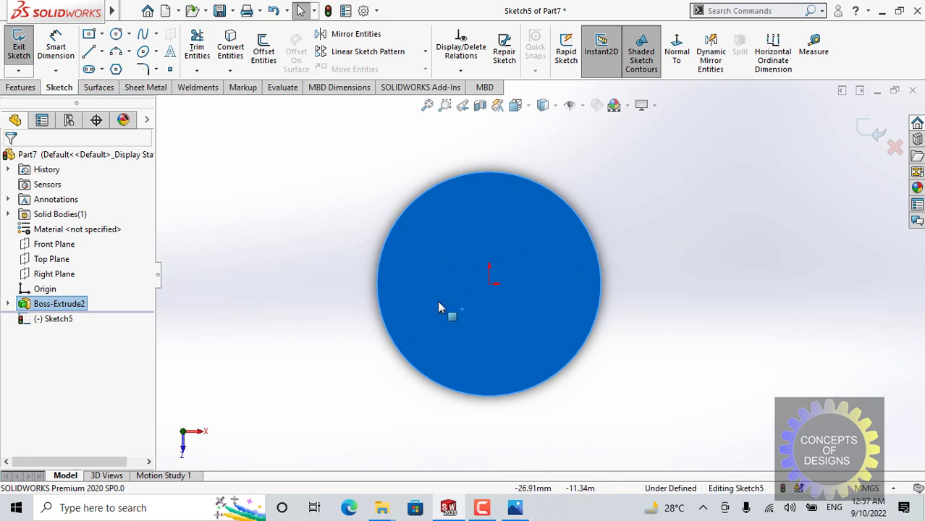
{"action": "left_click", "coordinate": [335, 233]}
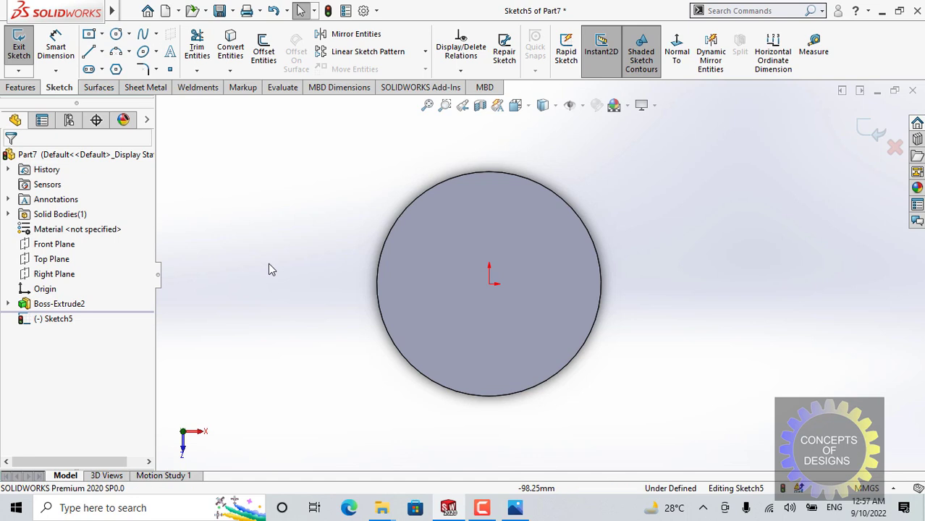
Sketch a smaller circle centred on the origin, concentric with the disc's outer edge.
{"action": "mouse_move", "coordinate": [269, 265]}
{"action": "right_mouse_down"}
{"action": "mouse_move", "coordinate": [268, 284]}
{"action": "mouse_move", "coordinate": [287, 280]}
{"action": "mouse_move", "coordinate": [298, 265]}
{"action": "right_mouse_up"}
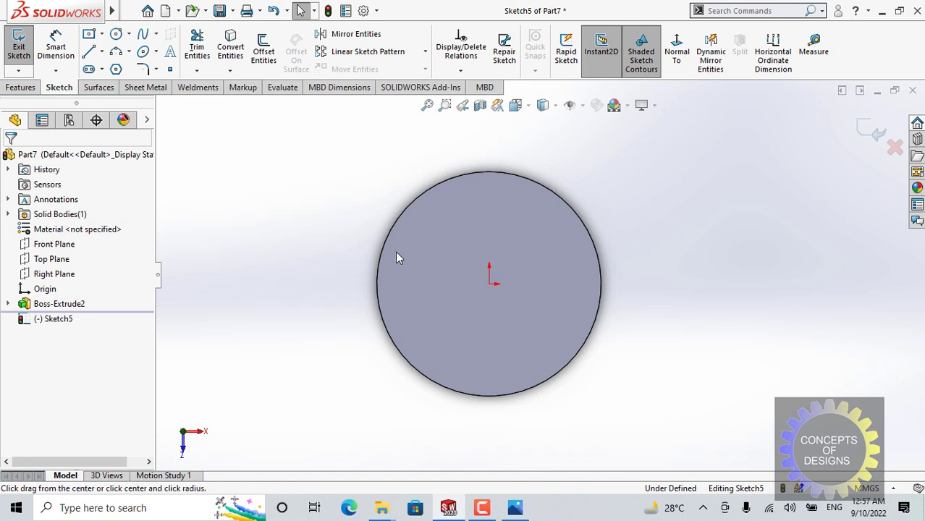
{"action": "left_click", "coordinate": [490, 282]}
{"action": "left_click", "coordinate": [508, 241]}
{"action": "key", "text": "Escape"}
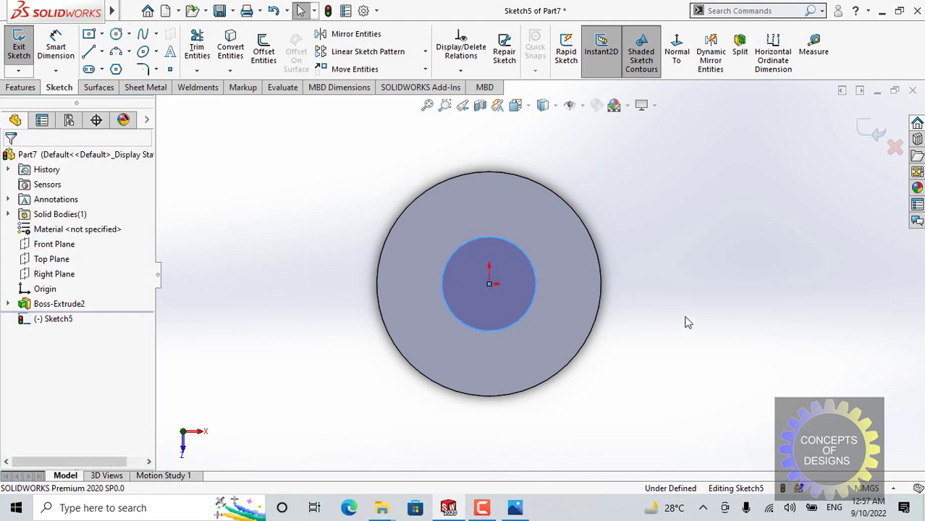
Dimension the inner circle's diameter and set it to 20 mm.
{"action": "right_click_drag", "start_coordinate": [685, 330], "coordinate": [681, 251]}
{"action": "left_click", "coordinate": [537, 270]}
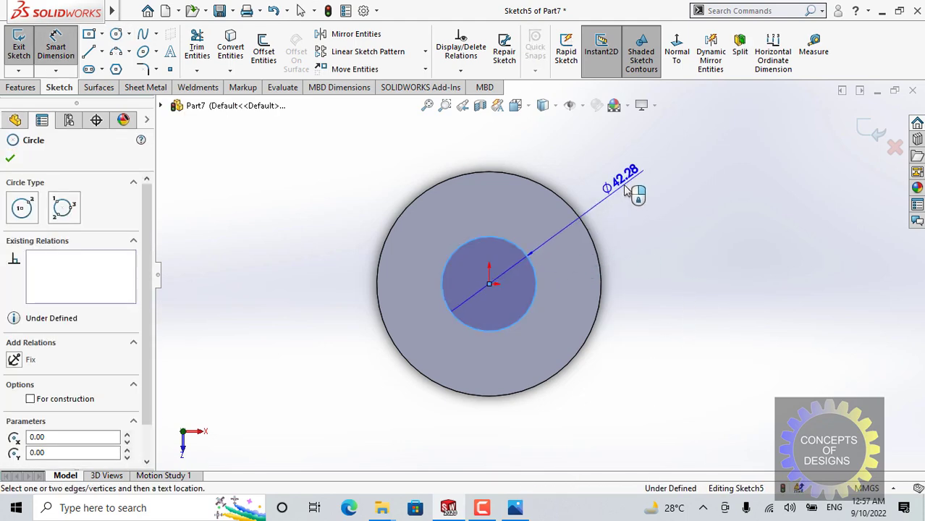
{"action": "left_click", "coordinate": [638, 189]}
{"action": "type", "text": "20"}
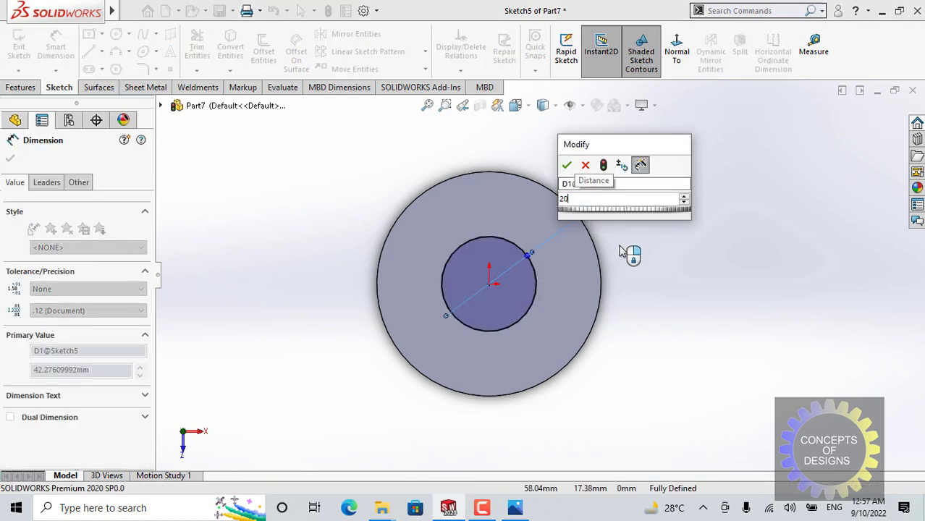
{"action": "key", "text": "Return"}
{"action": "left_click", "coordinate": [695, 186]}
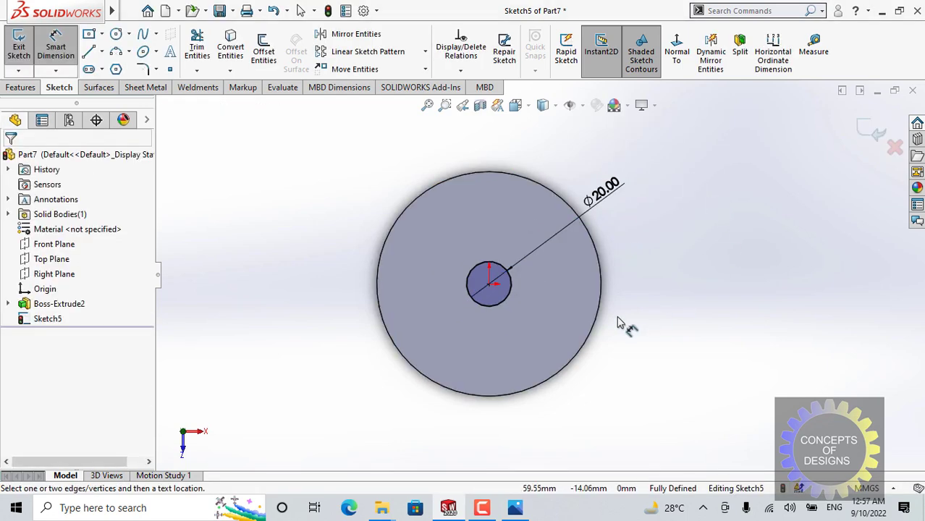
Finish the inner circle sketch and cut it through the disc with a blind Extruded Cut 52 mm deep.
{"action": "mouse_move", "coordinate": [617, 318]}
{"action": "middle_mouse_down"}
{"action": "mouse_move", "coordinate": [619, 153]}
{"action": "mouse_move", "coordinate": [619, 180]}
{"action": "middle_mouse_up"}
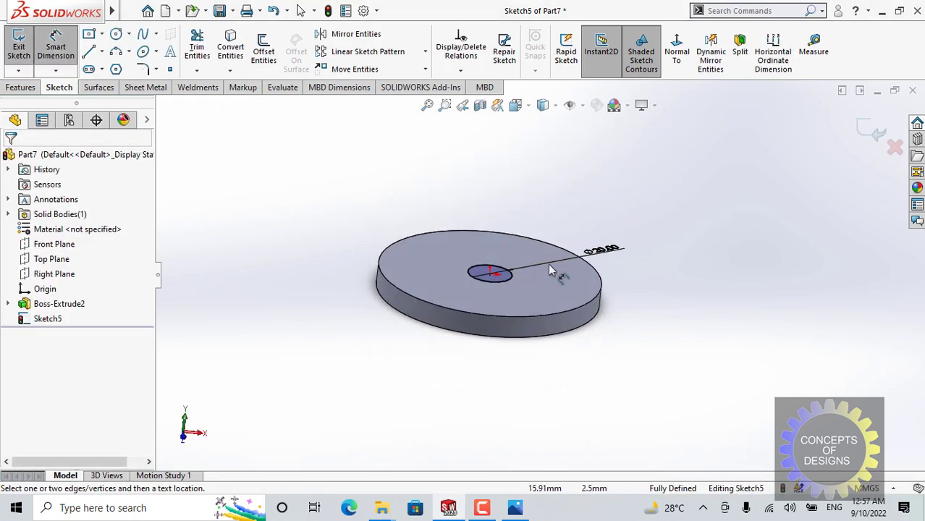
{"action": "left_click", "coordinate": [857, 131]}
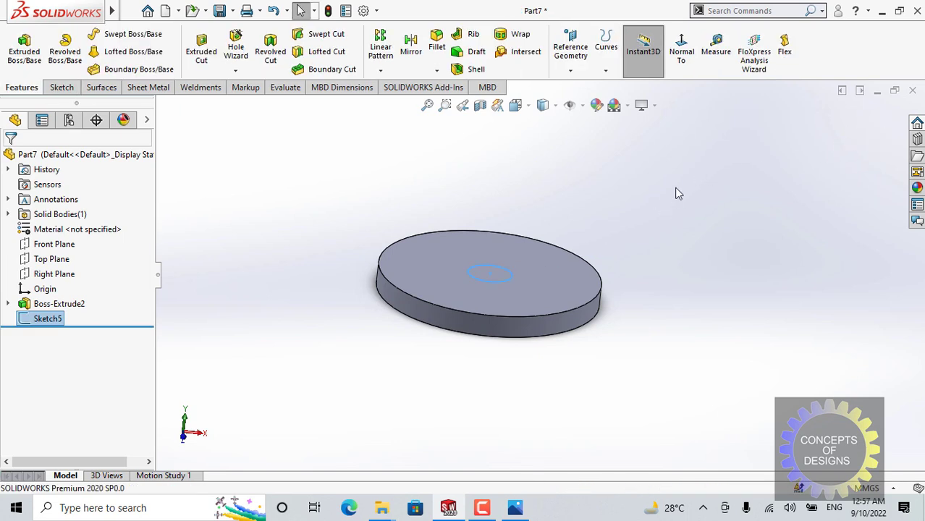
{"action": "right_click_drag", "start_coordinate": [681, 190], "coordinate": [681, 141]}
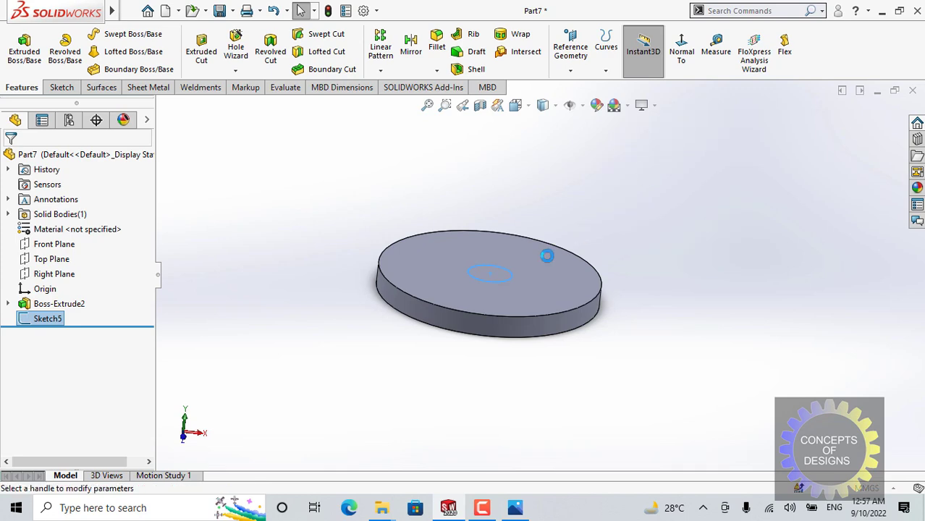
{"action": "left_click", "coordinate": [413, 377]}
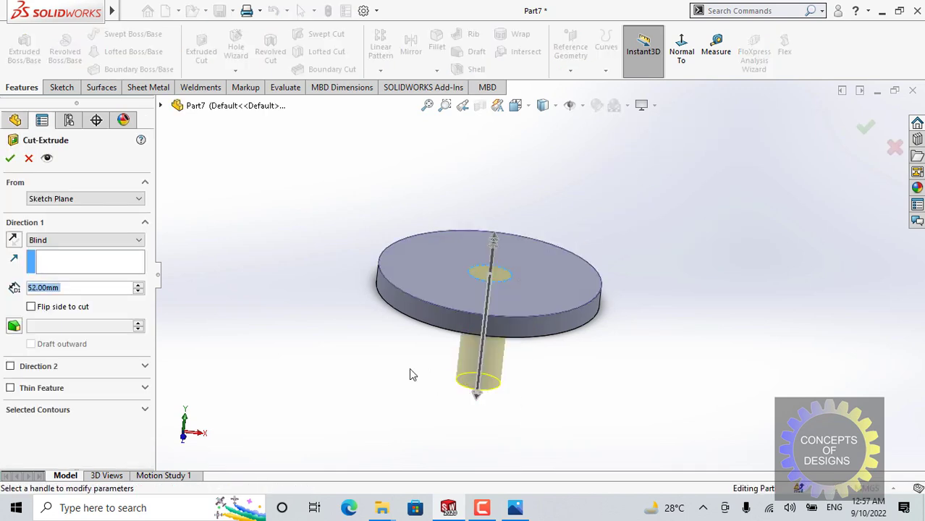
{"action": "key", "text": "Return"}
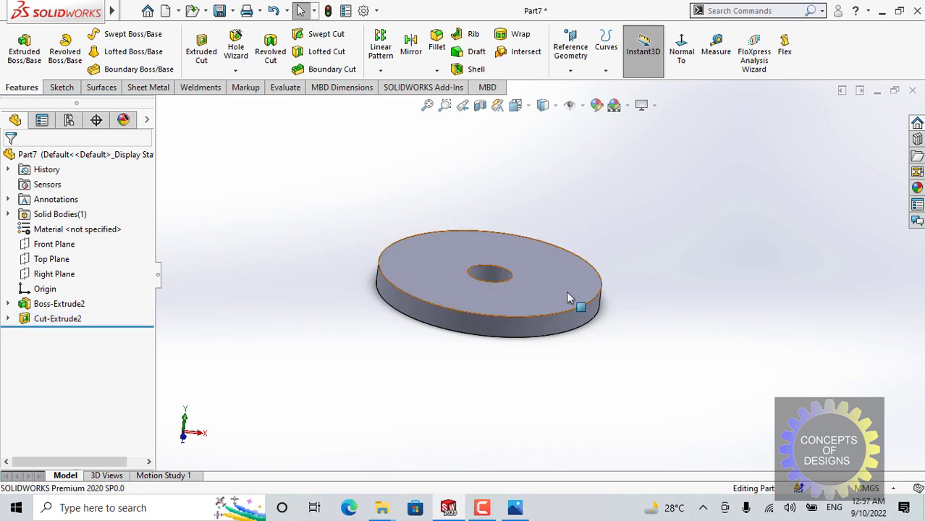
{"action": "middle_click_drag", "start_coordinate": [645, 243], "coordinate": [646, 275]}
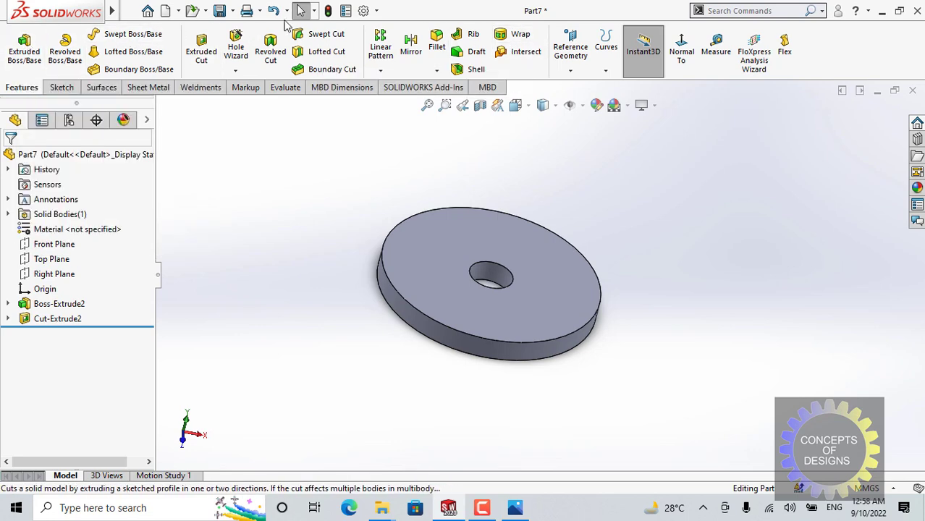
{"action": "left_click", "coordinate": [130, 10]}
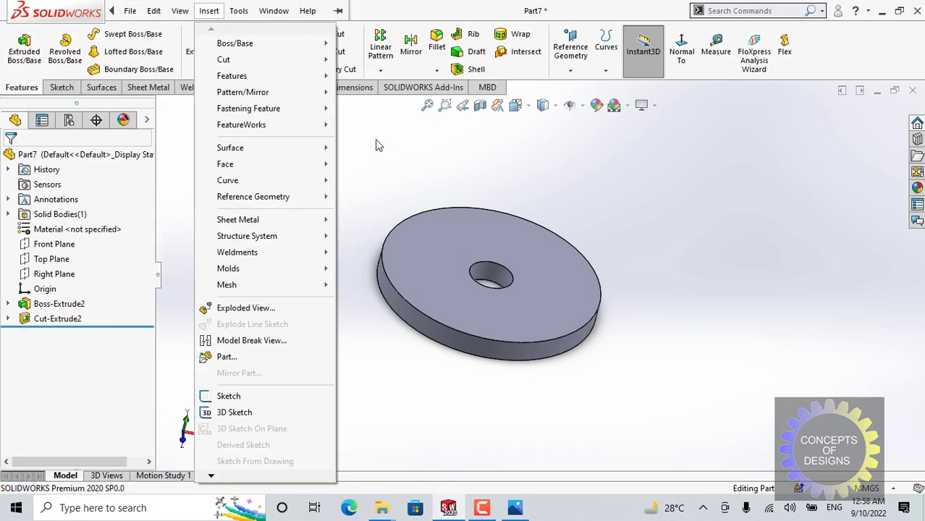
{"action": "left_click", "coordinate": [308, 10]}
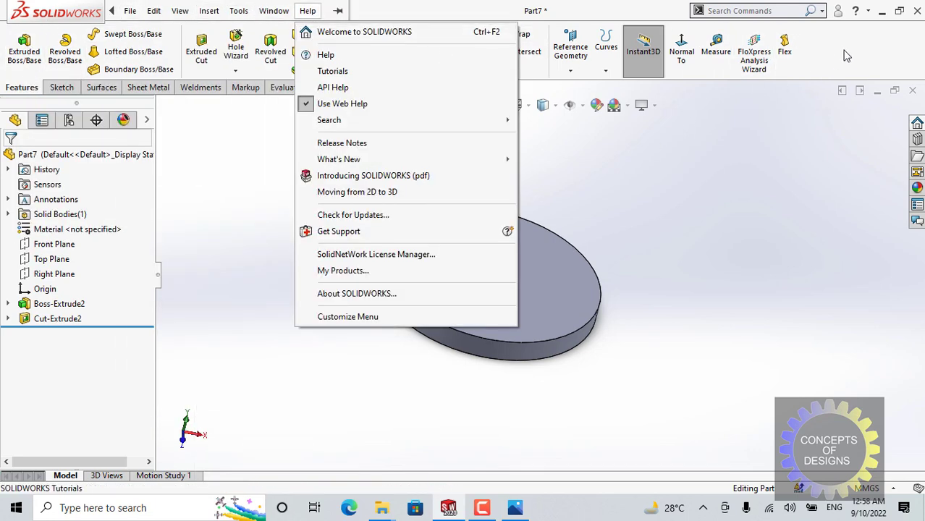
{"action": "left_click", "coordinate": [838, 53]}
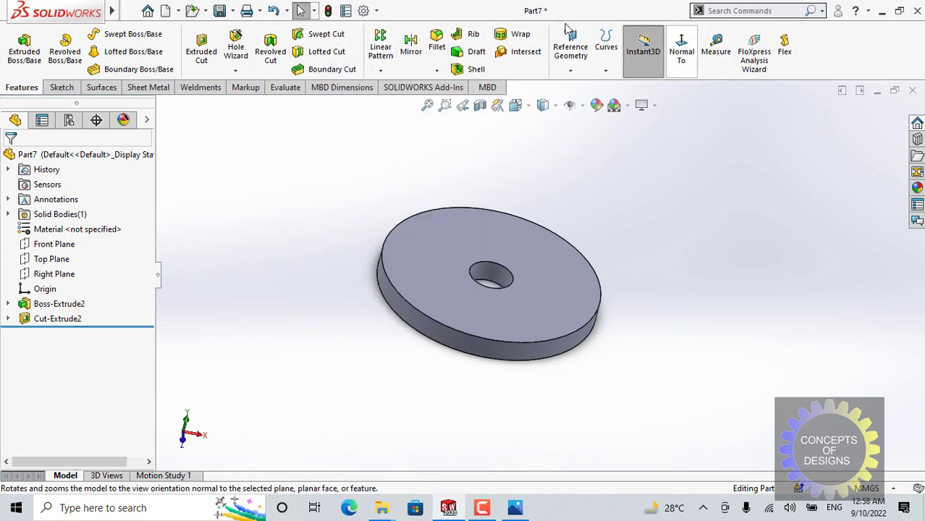
Open the Customize settings for mouse gestures and move the Mouse Gesture Guide clear of the gesture count option.
{"action": "right_click", "coordinate": [828, 52]}
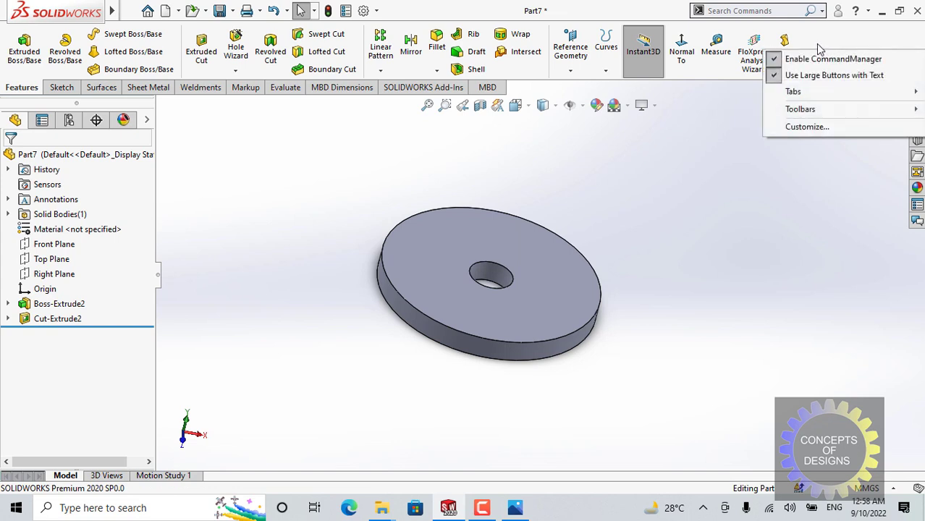
{"action": "left_click", "coordinate": [803, 129]}
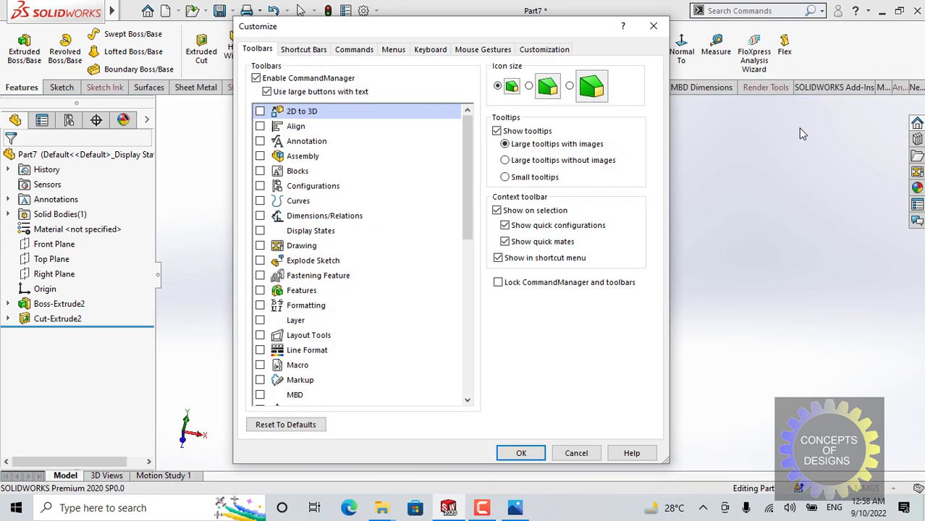
{"action": "left_click_drag", "start_coordinate": [394, 33], "coordinate": [388, 46]}
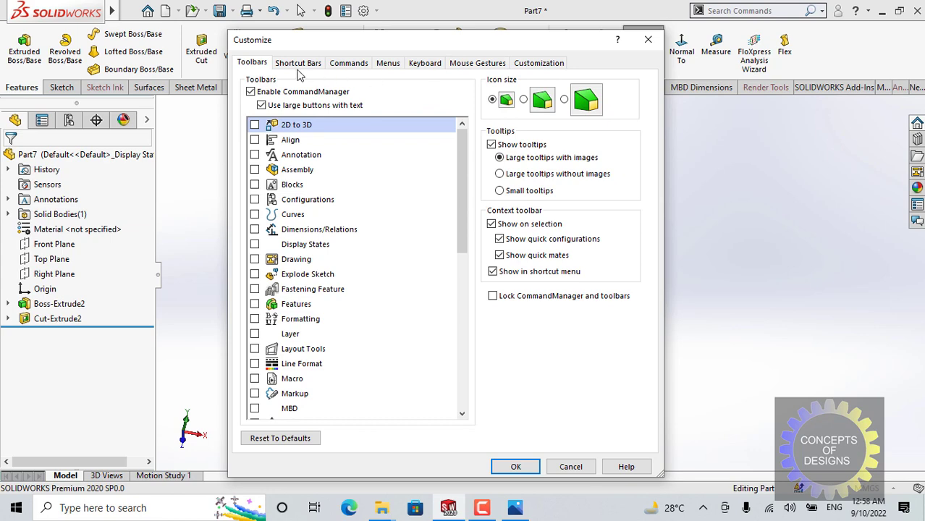
{"action": "left_click", "coordinate": [477, 63]}
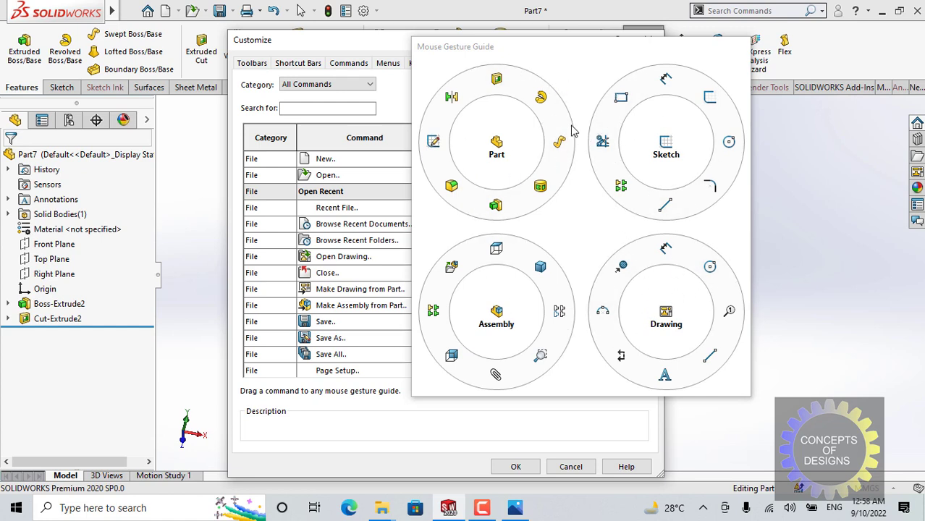
{"action": "left_click", "coordinate": [558, 67]}
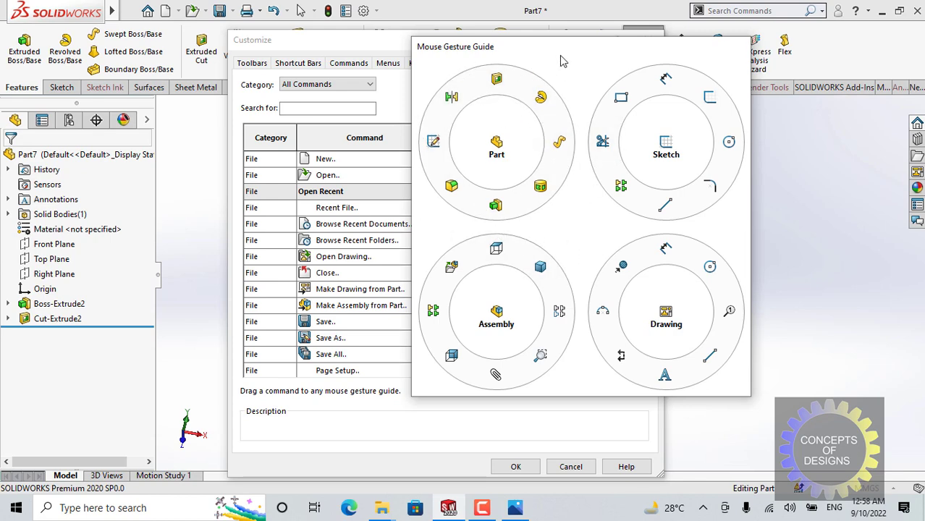
{"action": "left_click_drag", "start_coordinate": [561, 62], "coordinate": [478, 156]}
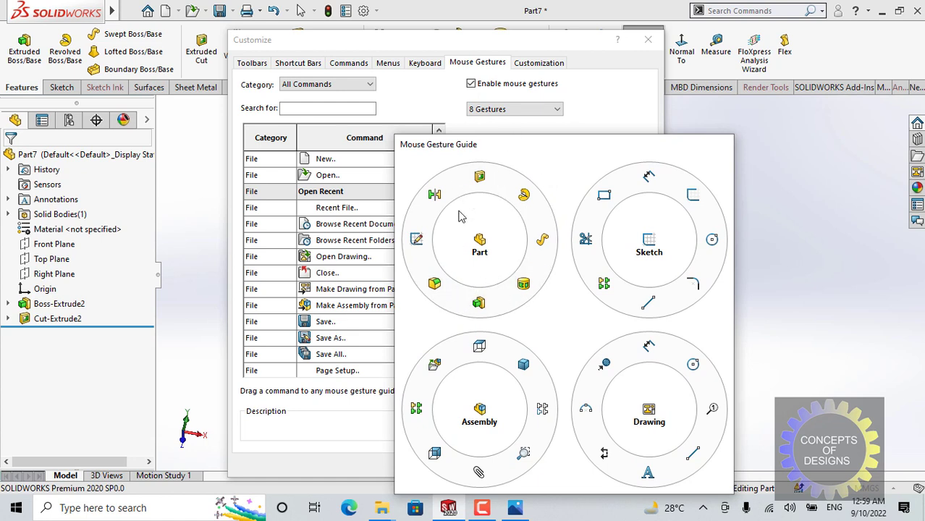
Try the 12-gesture and 4-gesture layouts, and set the mouse gesture count back to 8 Gestures.
{"action": "left_click", "coordinate": [492, 110]}
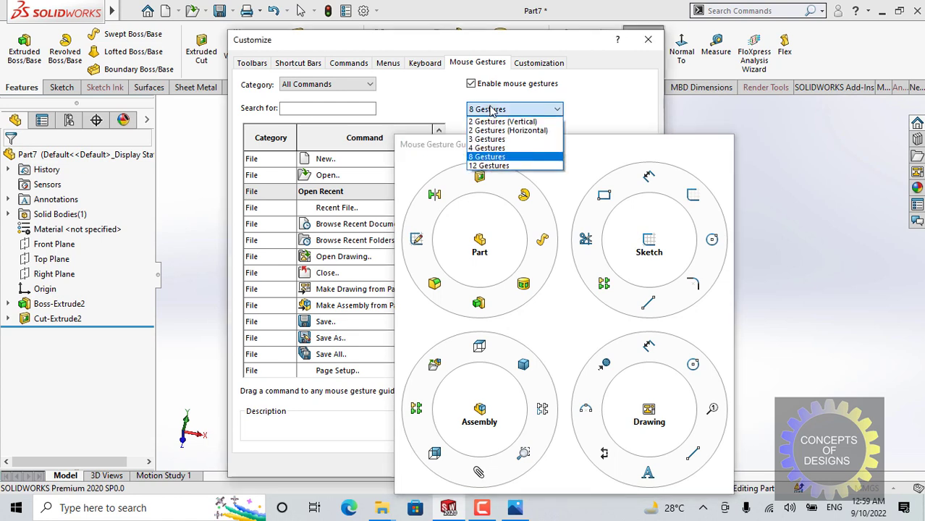
{"action": "left_click", "coordinate": [486, 166]}
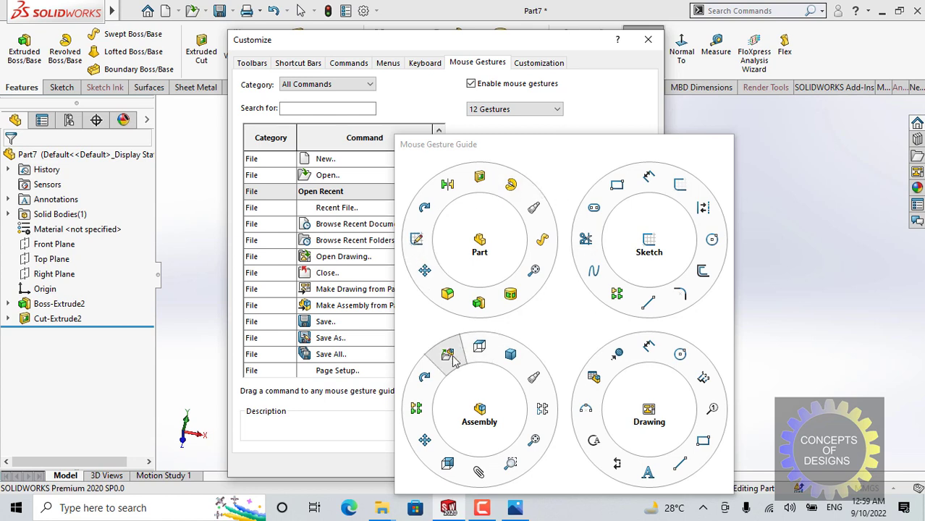
{"action": "left_click", "coordinate": [504, 110]}
{"action": "left_click", "coordinate": [484, 148]}
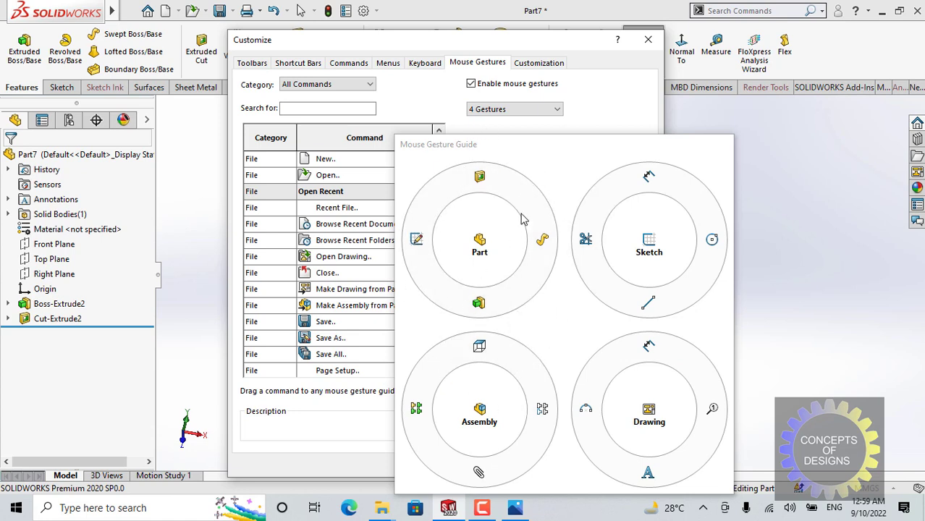
{"action": "left_click", "coordinate": [488, 109]}
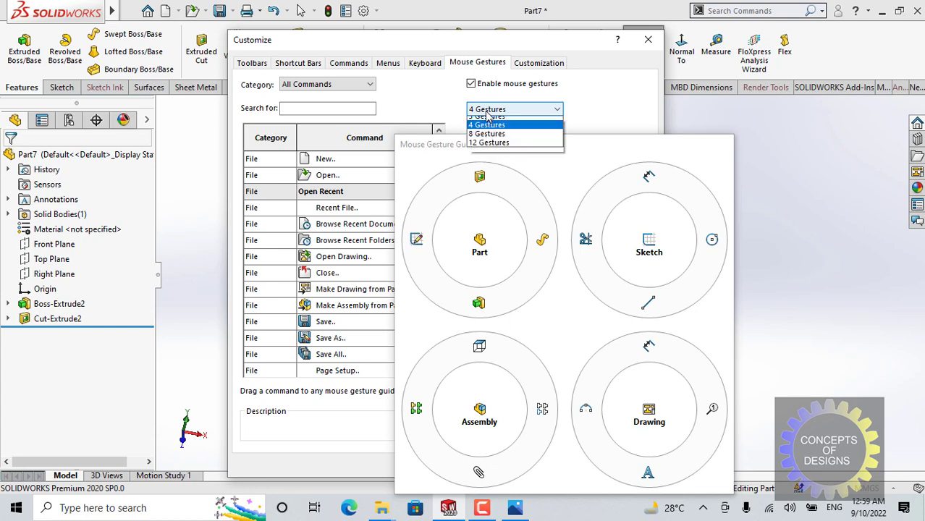
{"action": "left_click", "coordinate": [475, 156]}
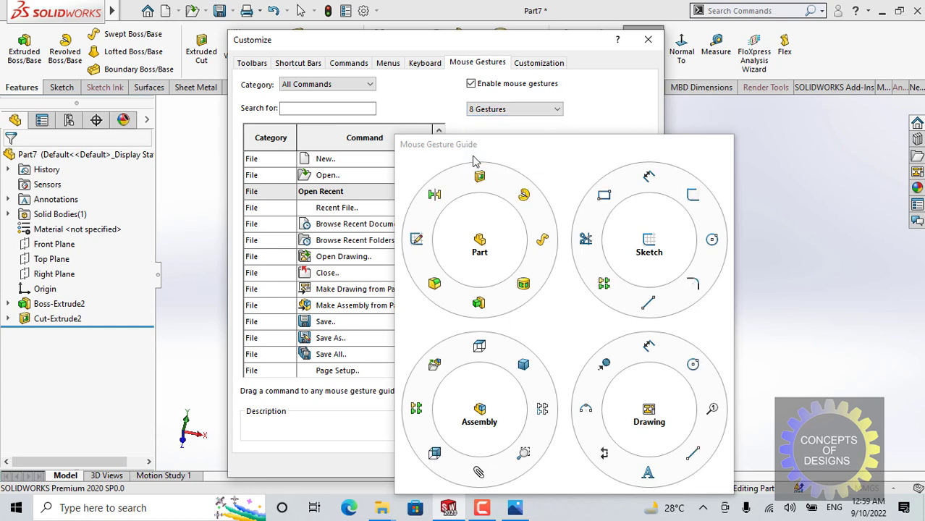
Search all commands for LOFT and assign the Boss/Base Loft command to the right-hand slot of the Part gesture wheel, replacing Sweep.
{"action": "left_click_drag", "start_coordinate": [527, 157], "coordinate": [605, 97]}
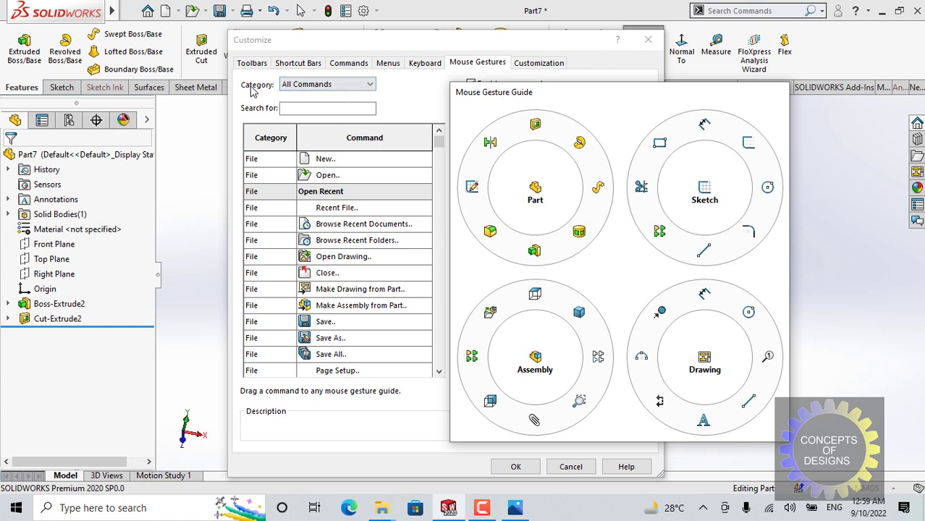
{"action": "left_click", "coordinate": [306, 85]}
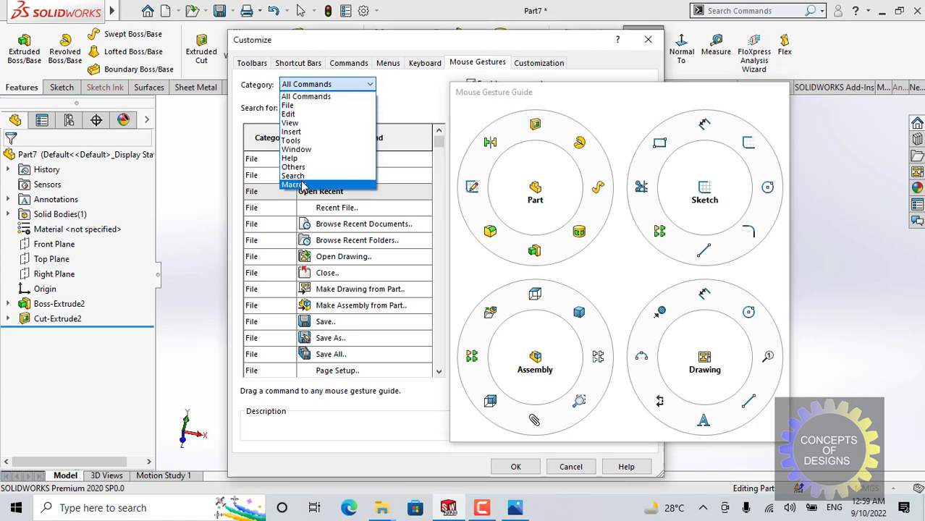
{"action": "left_click", "coordinate": [305, 88]}
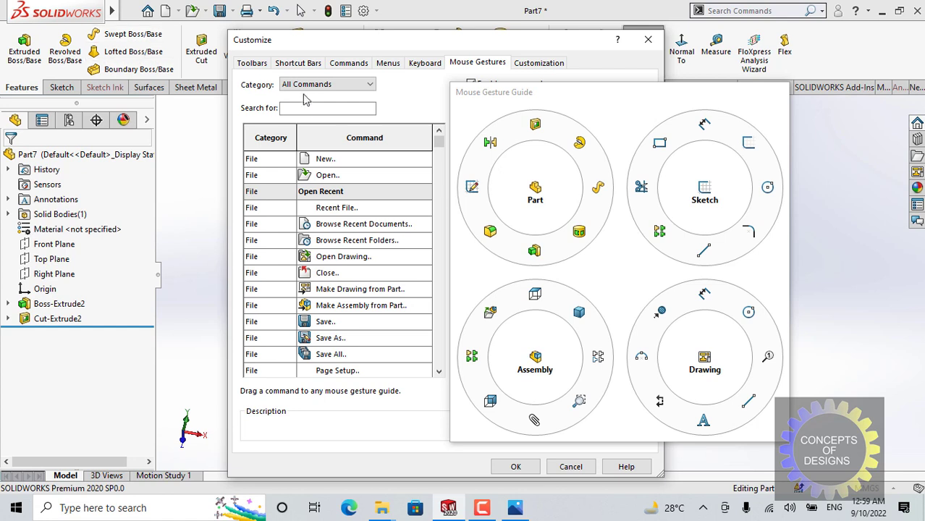
{"action": "left_click", "coordinate": [293, 107]}
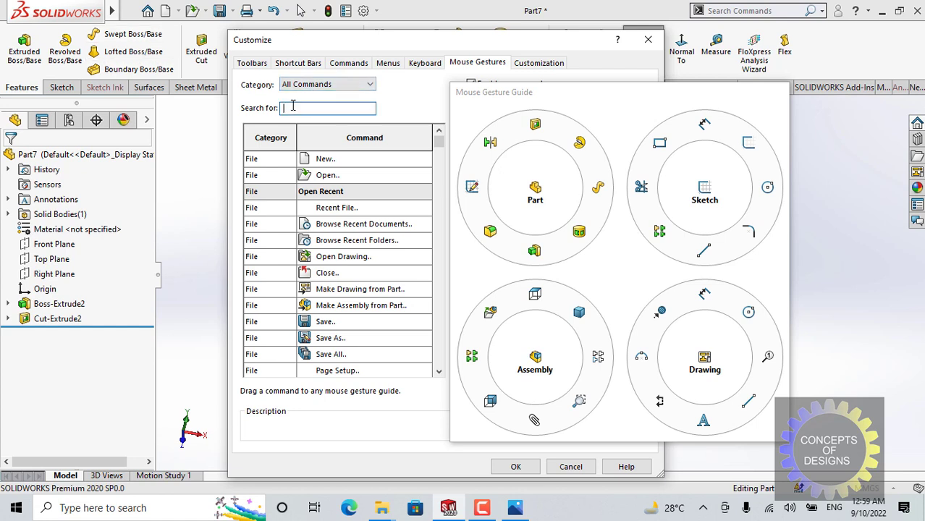
{"action": "type", "text": "LO"}
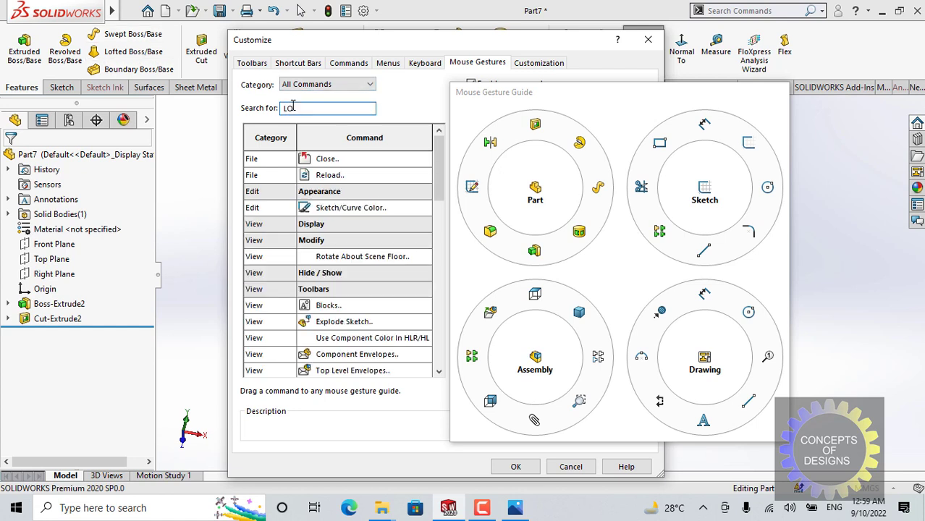
{"action": "type", "text": "FT"}
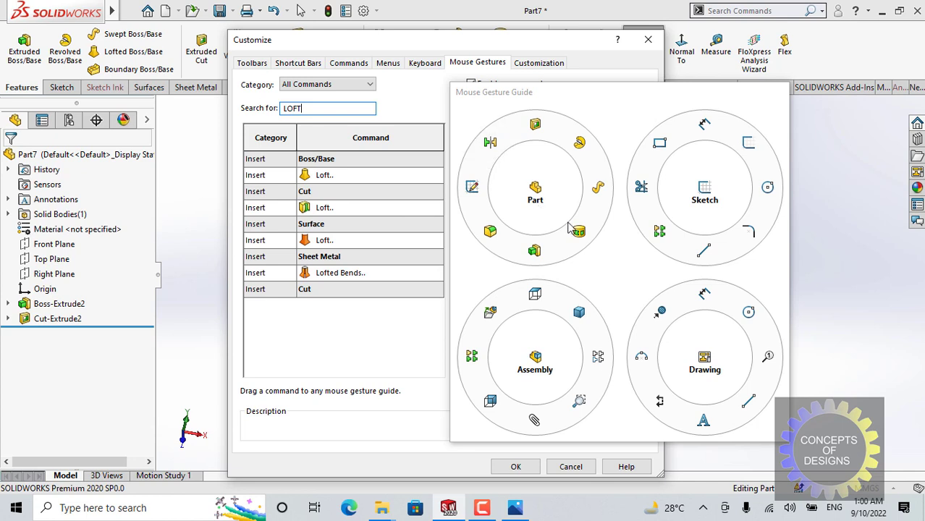
{"action": "left_click", "coordinate": [310, 178]}
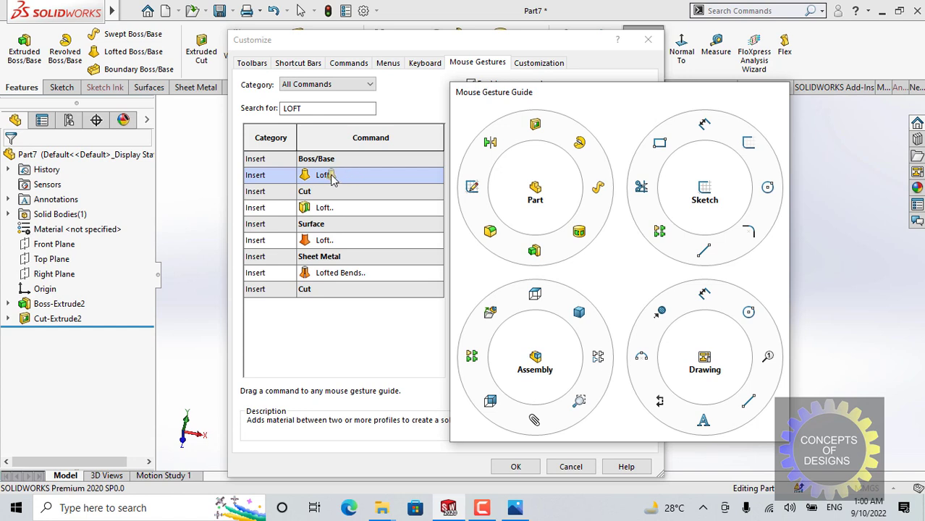
{"action": "left_click_drag", "start_coordinate": [332, 178], "coordinate": [599, 188]}
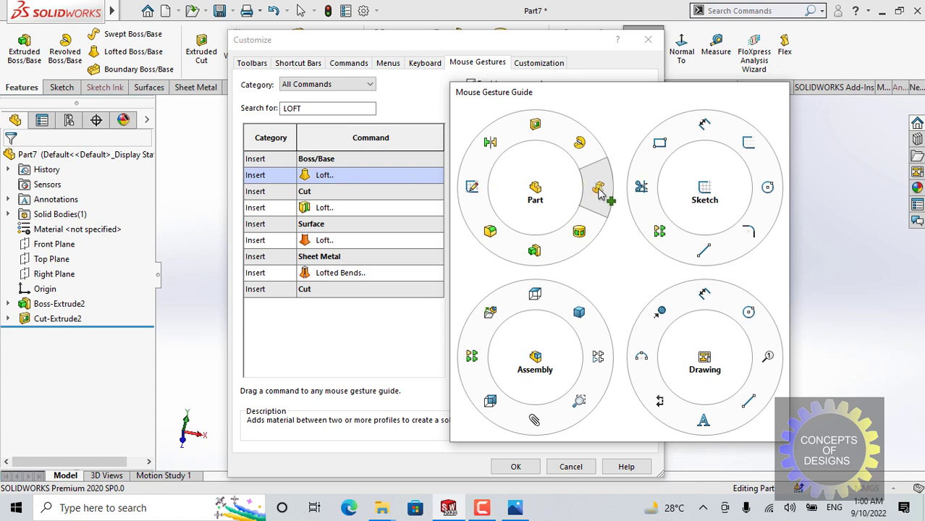
{"action": "left_click_drag", "start_coordinate": [598, 189], "coordinate": [600, 191]}
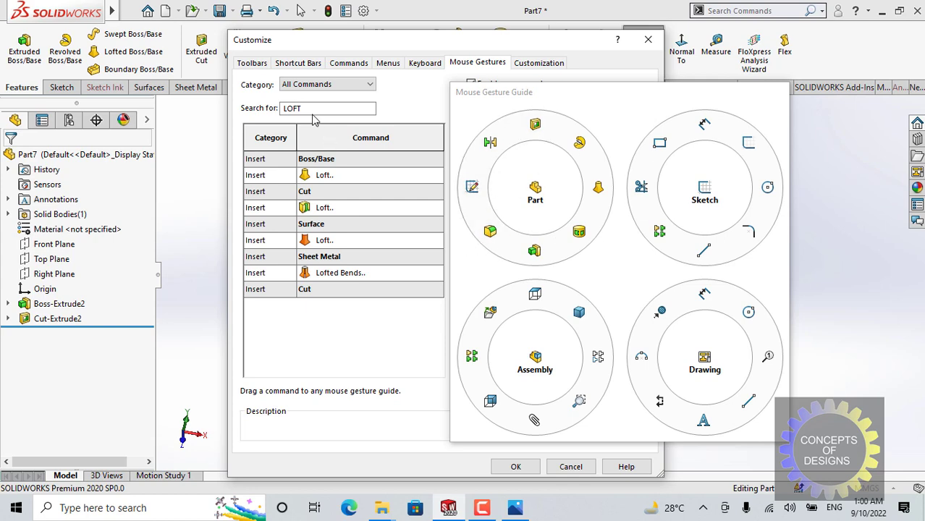
Search the commands for SWEE and assign the Boss/Base Sweep command to the lower-right slot of the Part gesture wheel.
{"action": "double_click", "coordinate": [280, 108]}
{"action": "key", "text": "BackSpace"}
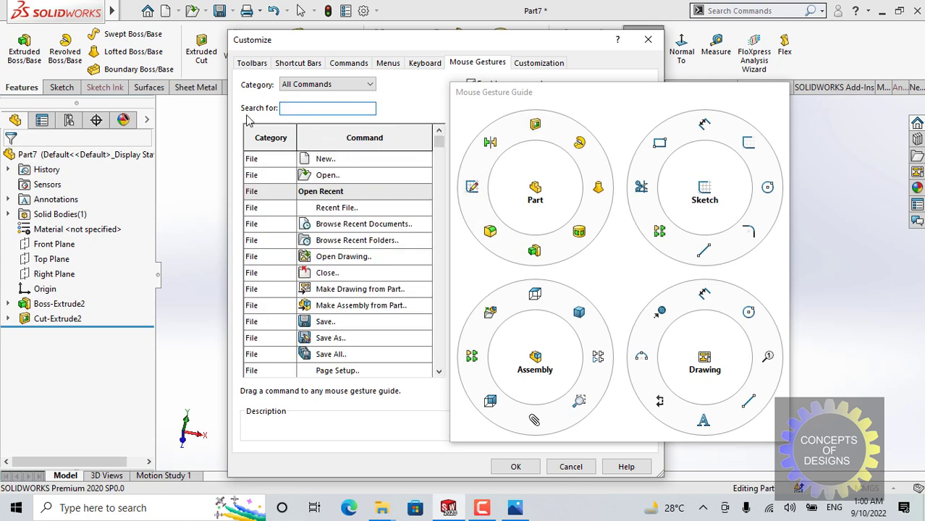
{"action": "type", "text": "SWEE"}
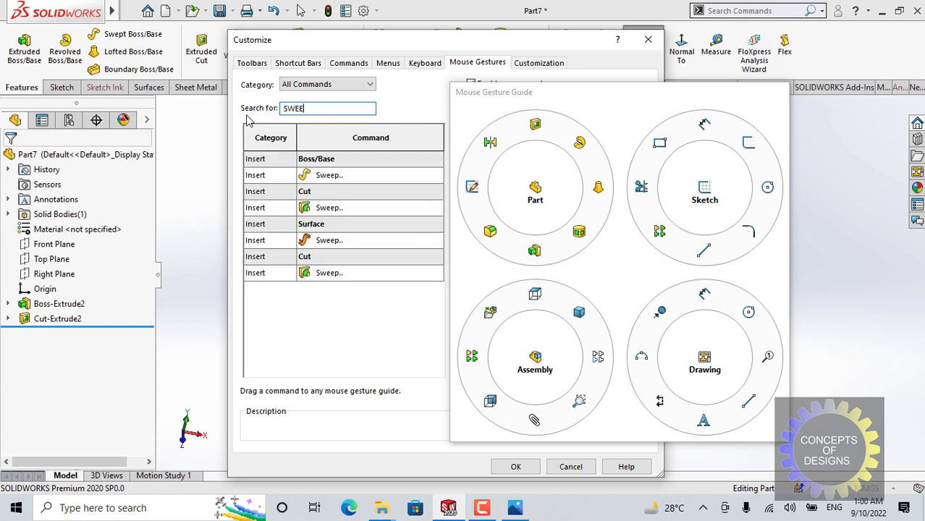
{"action": "left_click_drag", "start_coordinate": [304, 175], "coordinate": [579, 232]}
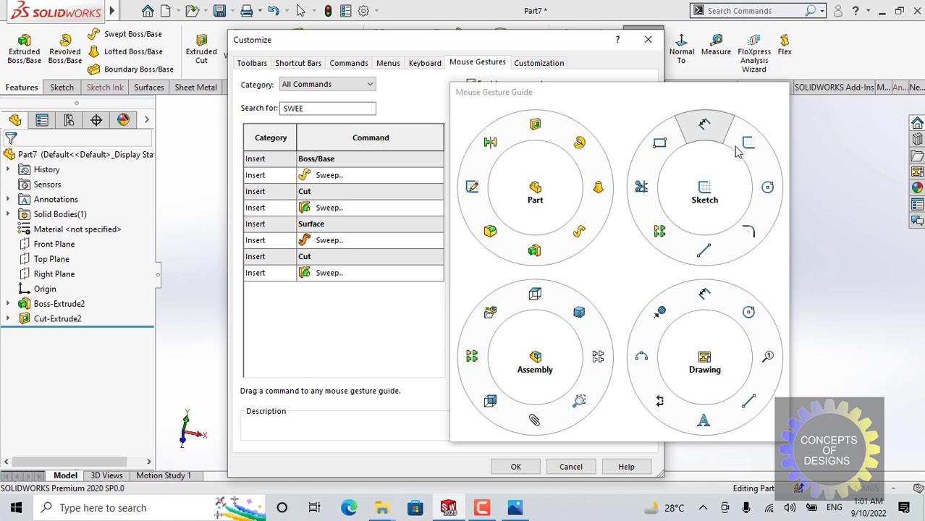
Search the commands for MIRRO and assign the Sketch Tools Mirror command to the lower-left slot of the Sketch gesture wheel, replacing Linear Pattern.
{"action": "left_click_drag", "start_coordinate": [316, 114], "coordinate": [265, 114]}
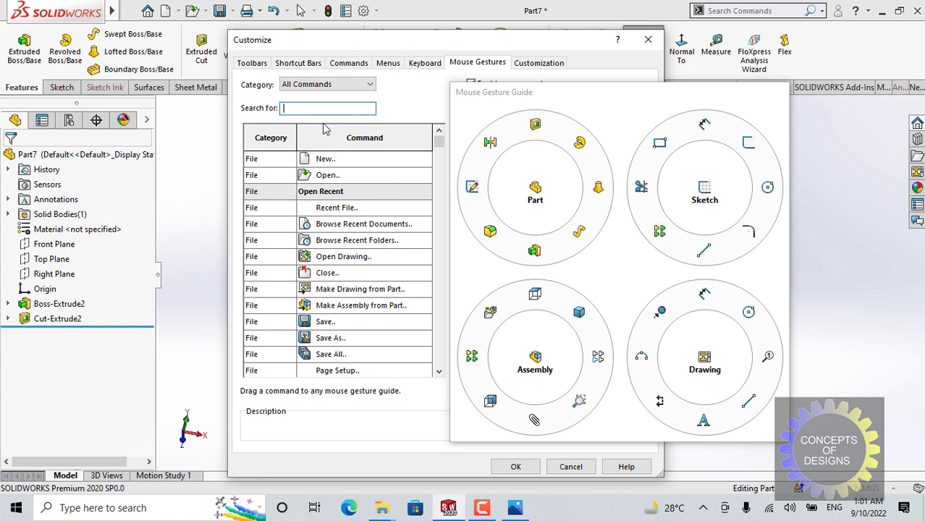
{"action": "type", "text": "I"}
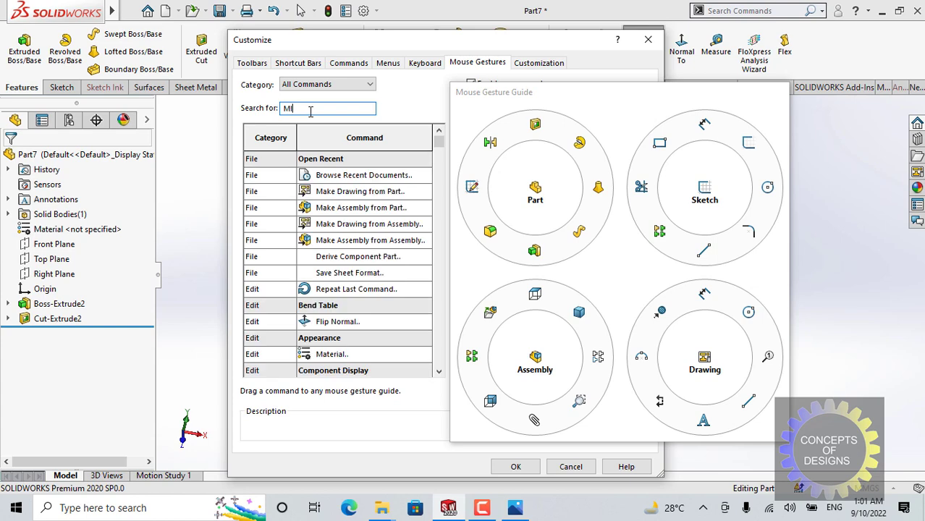
{"action": "type", "text": "RRO"}
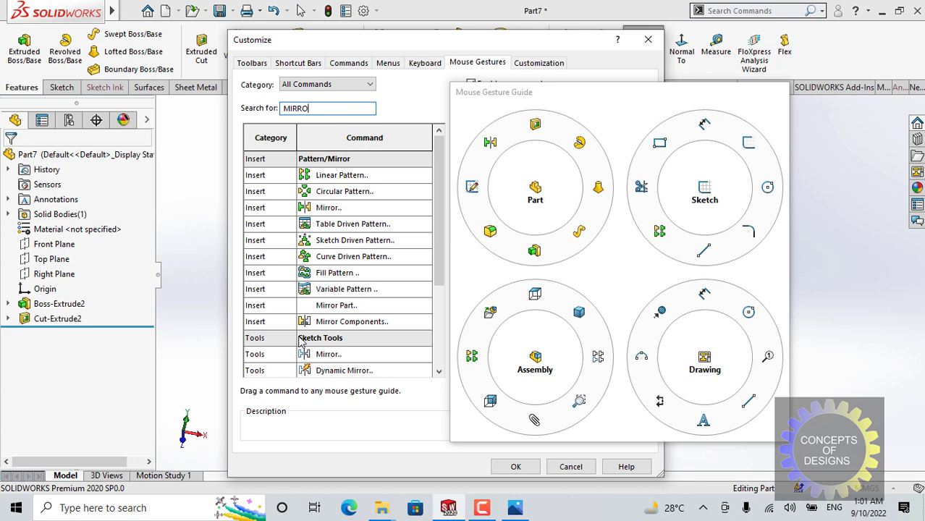
{"action": "left_click", "coordinate": [307, 209]}
{"action": "mouse_move", "coordinate": [308, 208]}
{"action": "left_mouse_down"}
{"action": "mouse_move", "coordinate": [597, 214]}
{"action": "mouse_move", "coordinate": [655, 238]}
{"action": "left_mouse_up"}
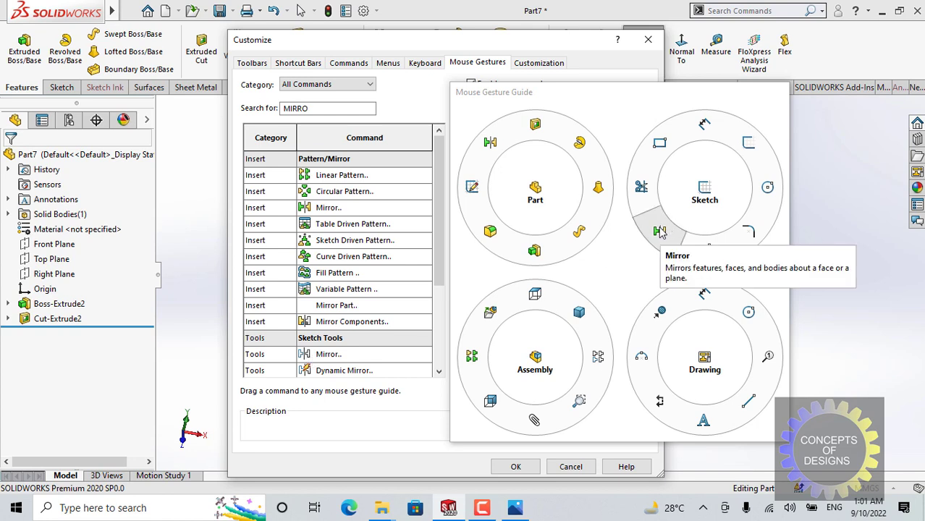
{"action": "left_click_drag", "start_coordinate": [437, 280], "coordinate": [424, 346]}
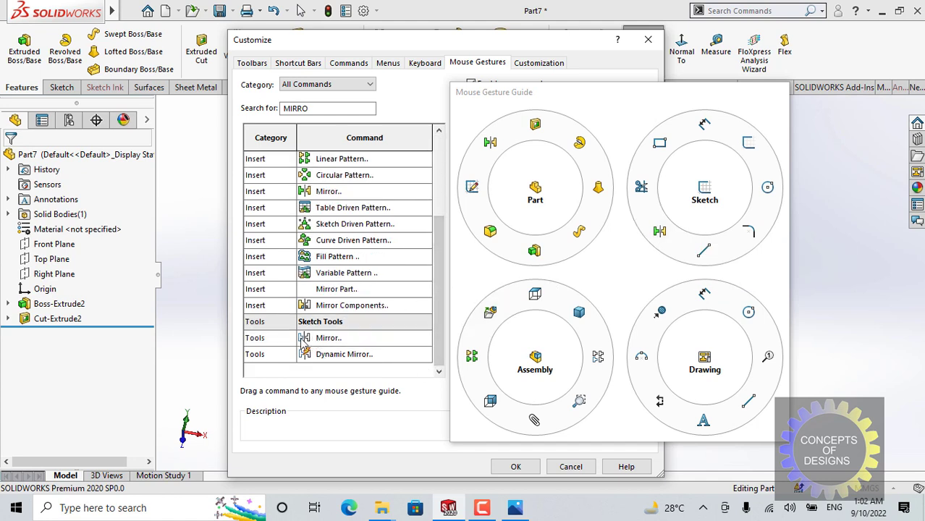
{"action": "left_click_drag", "start_coordinate": [304, 340], "coordinate": [658, 232]}
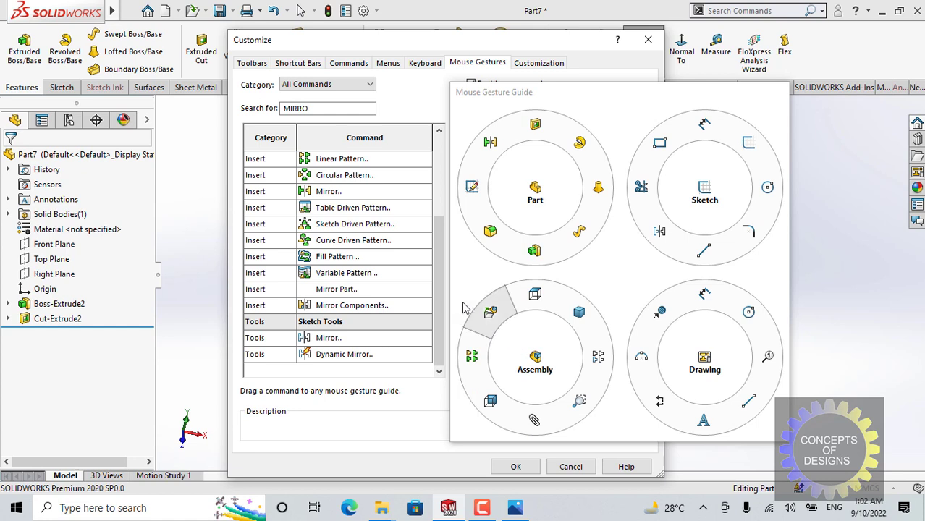
Search the commands for MATE and assign the Mate command to the lower-right slot of the Assembly gesture wheel.
{"action": "left_click_drag", "start_coordinate": [319, 109], "coordinate": [268, 110]}
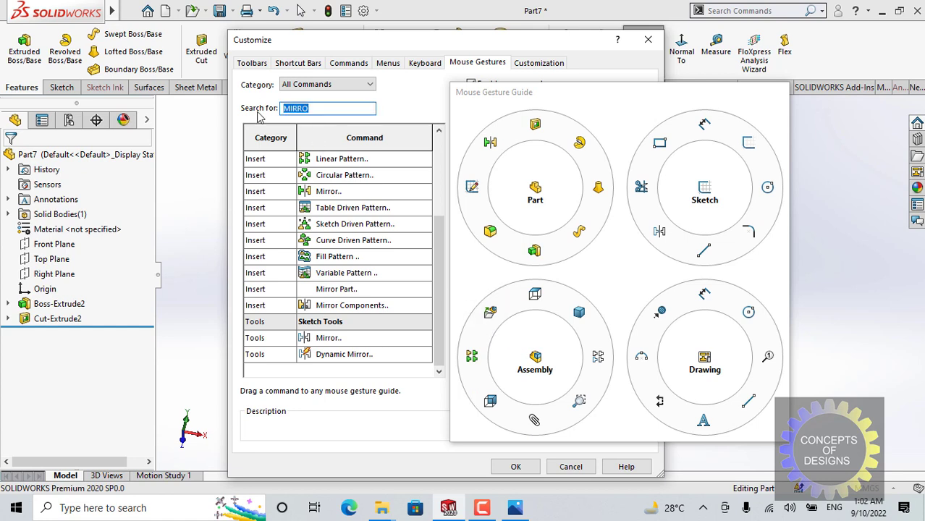
{"action": "key", "text": "BackSpace"}
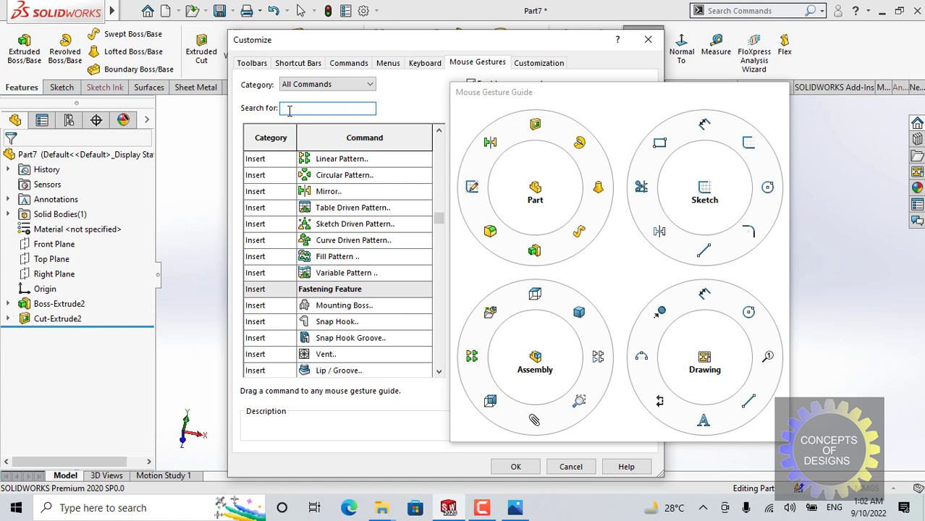
{"action": "type", "text": "MATE"}
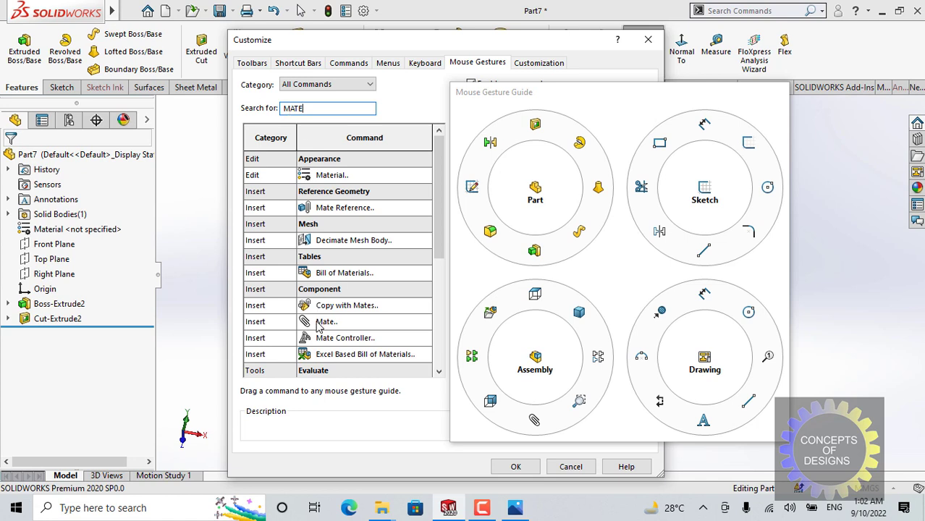
{"action": "left_click_drag", "start_coordinate": [319, 323], "coordinate": [579, 402]}
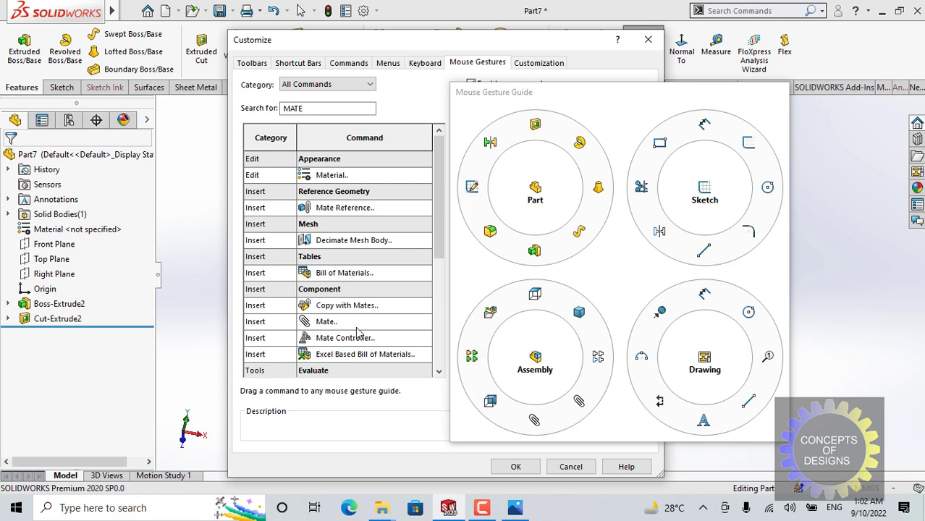
{"action": "scroll", "coordinate": [353, 291], "scroll_direction": "down", "scroll_amount": 1}
{"action": "scroll", "coordinate": [353, 291], "scroll_direction": "down", "scroll_amount": 1}
{"action": "scroll", "coordinate": [353, 291], "scroll_direction": "up", "scroll_amount": 2}
Search the commands for SKET and assign the Edit category's Sketch command to the left-hand slot of the Assembly gesture wheel.
{"action": "left_click_drag", "start_coordinate": [300, 109], "coordinate": [251, 112]}
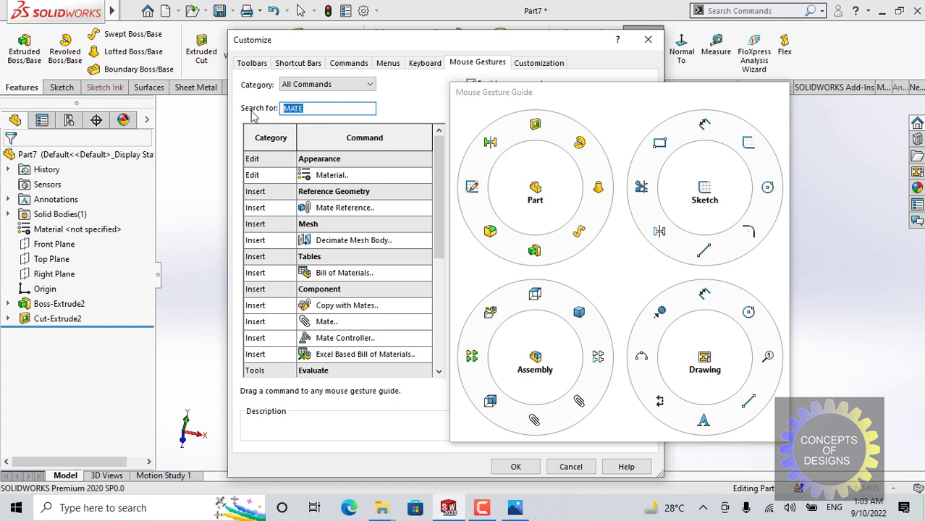
{"action": "key", "text": "BackSpace"}
{"action": "type", "text": "SK"}
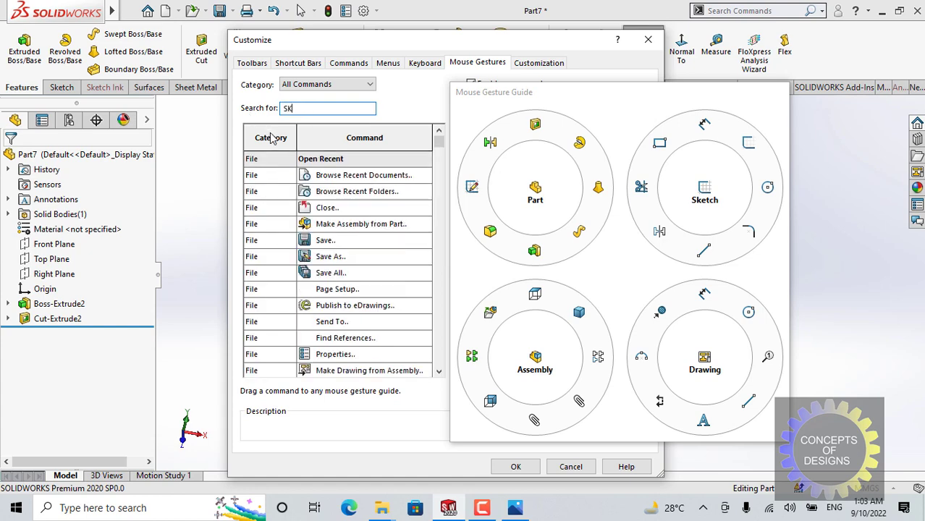
{"action": "type", "text": "ET"}
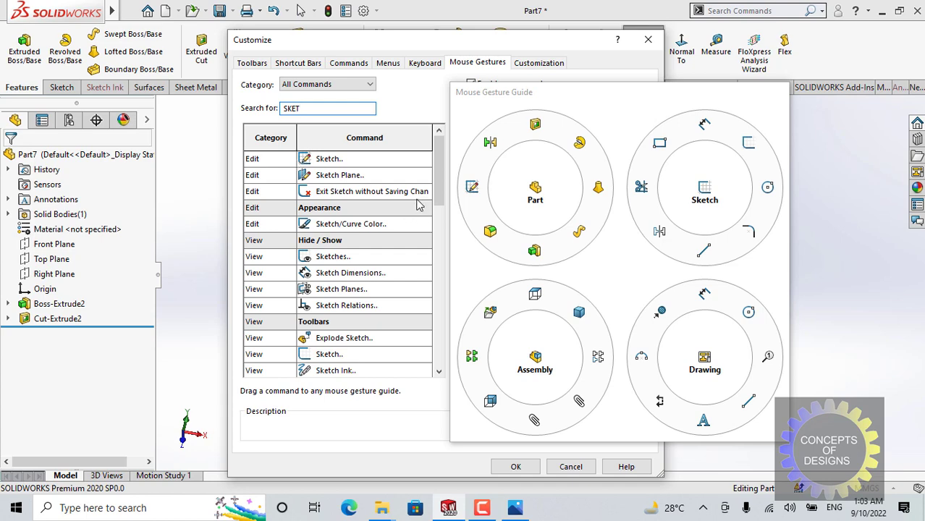
{"action": "mouse_move", "coordinate": [438, 165]}
{"action": "left_mouse_down"}
{"action": "mouse_move", "coordinate": [429, 352]}
{"action": "mouse_move", "coordinate": [428, 248]}
{"action": "left_mouse_up"}
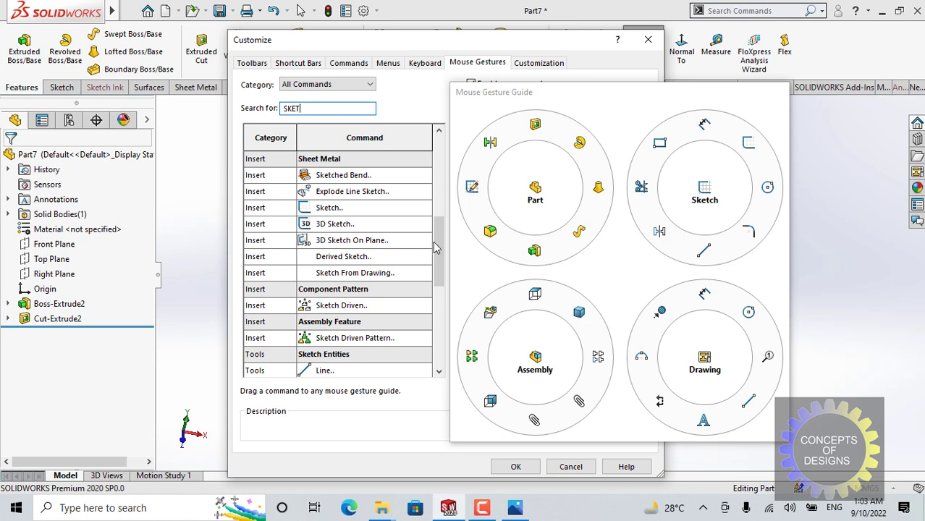
{"action": "left_click_drag", "start_coordinate": [434, 248], "coordinate": [435, 185]}
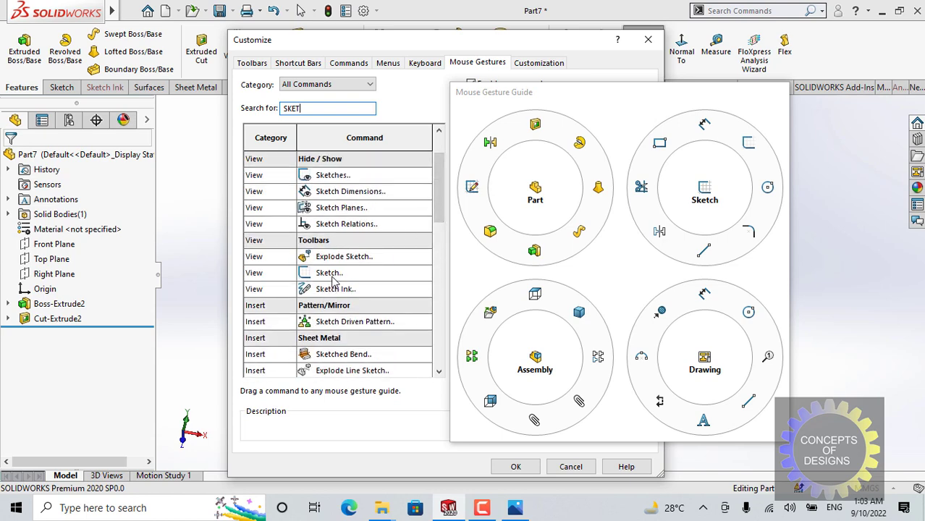
{"action": "scroll", "coordinate": [346, 225], "scroll_direction": "up", "scroll_amount": 1}
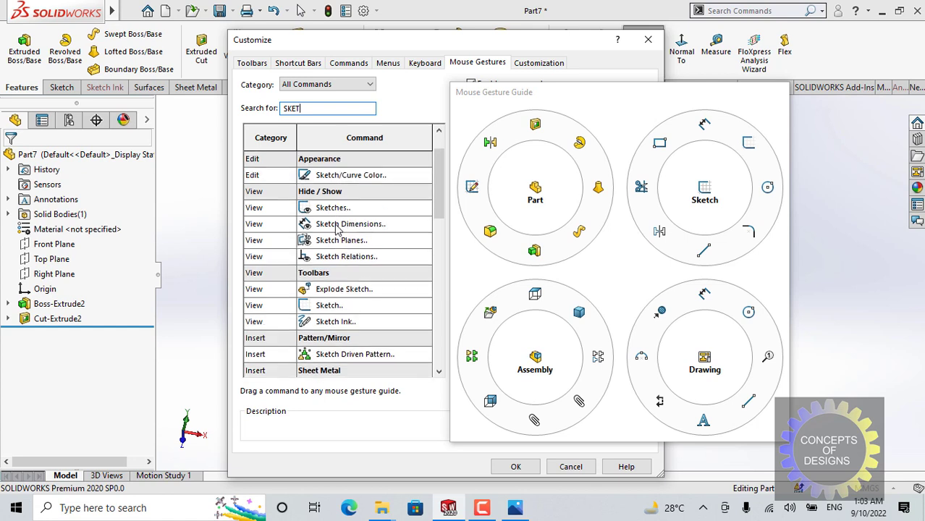
{"action": "scroll", "coordinate": [336, 229], "scroll_direction": "up", "scroll_amount": 1}
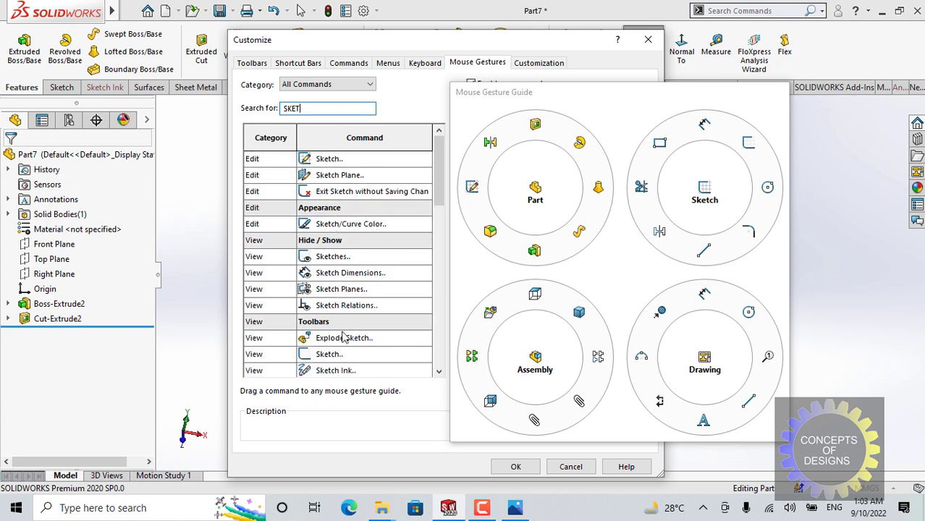
{"action": "scroll", "coordinate": [332, 293], "scroll_direction": "down", "scroll_amount": 2}
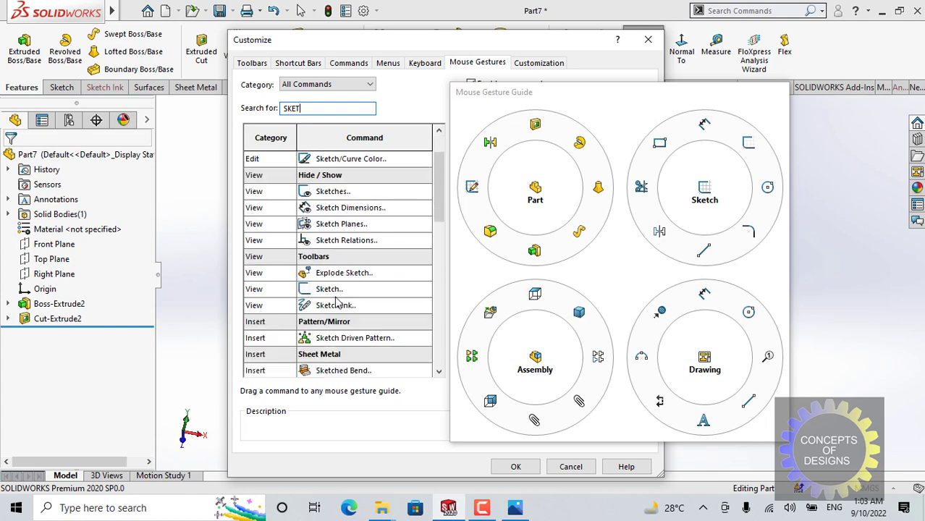
{"action": "scroll", "coordinate": [335, 303], "scroll_direction": "down", "scroll_amount": 3}
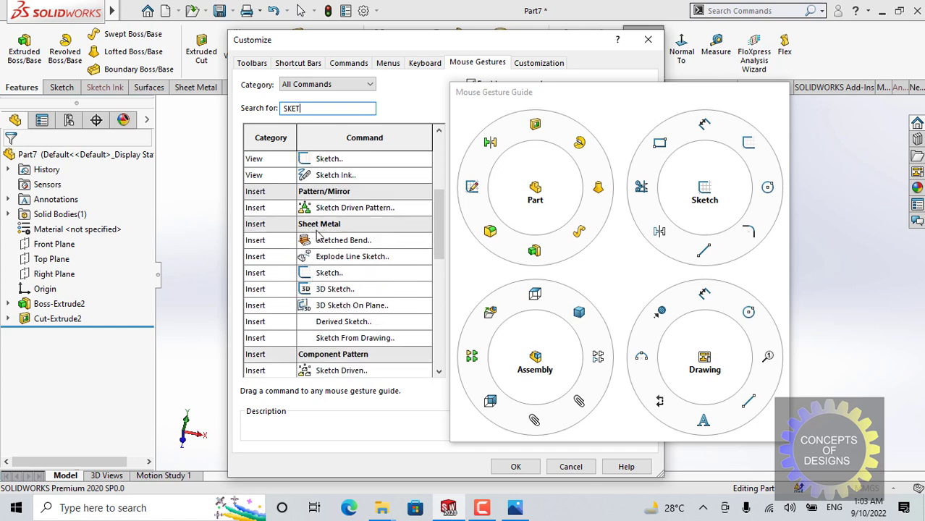
{"action": "scroll", "coordinate": [335, 245], "scroll_direction": "up", "scroll_amount": 2}
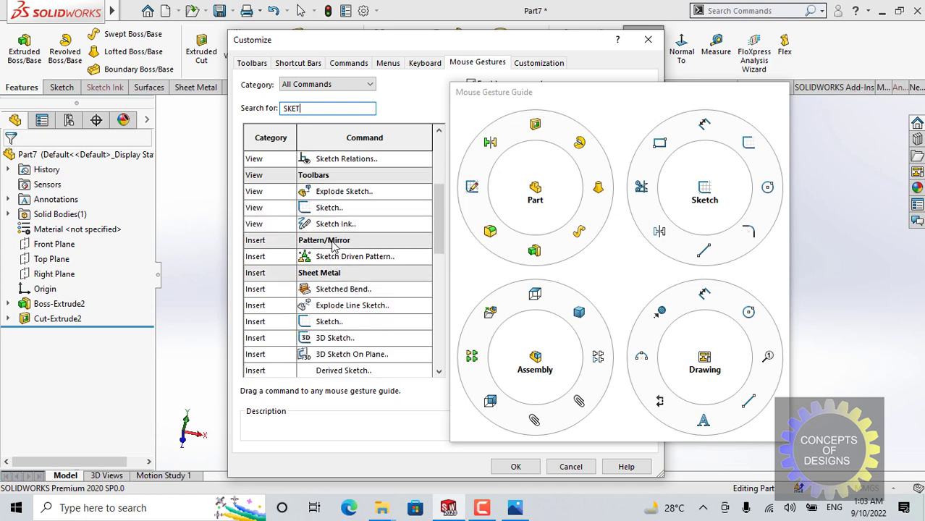
{"action": "scroll", "coordinate": [330, 241], "scroll_direction": "up", "scroll_amount": 2}
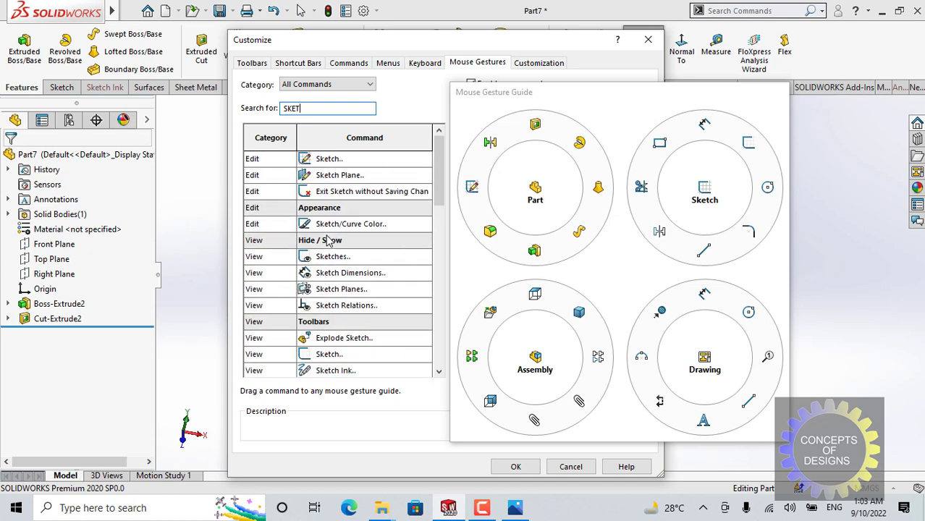
{"action": "mouse_move", "coordinate": [310, 165]}
{"action": "left_mouse_down"}
{"action": "mouse_move", "coordinate": [360, 211]}
{"action": "mouse_move", "coordinate": [414, 362]}
{"action": "mouse_move", "coordinate": [472, 356]}
{"action": "left_mouse_up"}
{"action": "scroll", "coordinate": [337, 286], "scroll_direction": "down", "scroll_amount": 4}
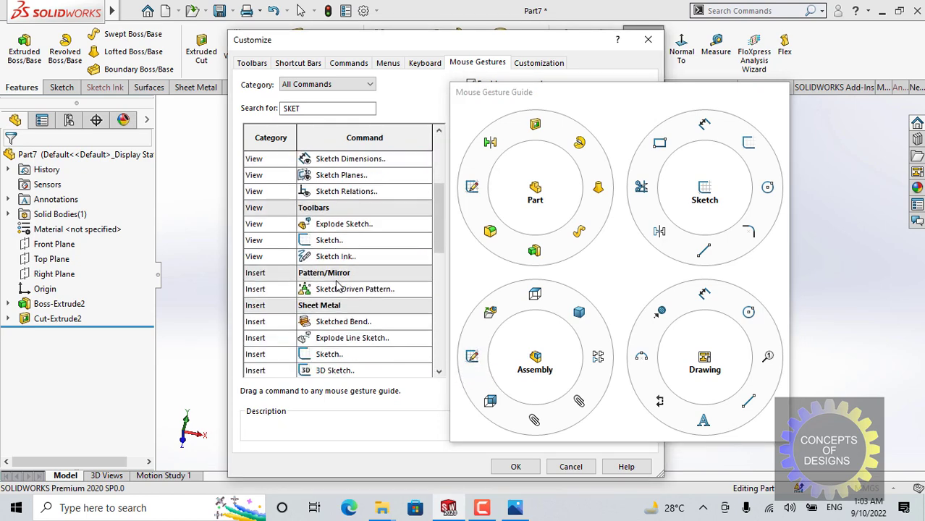
{"action": "scroll", "coordinate": [362, 286], "scroll_direction": "down", "scroll_amount": 2}
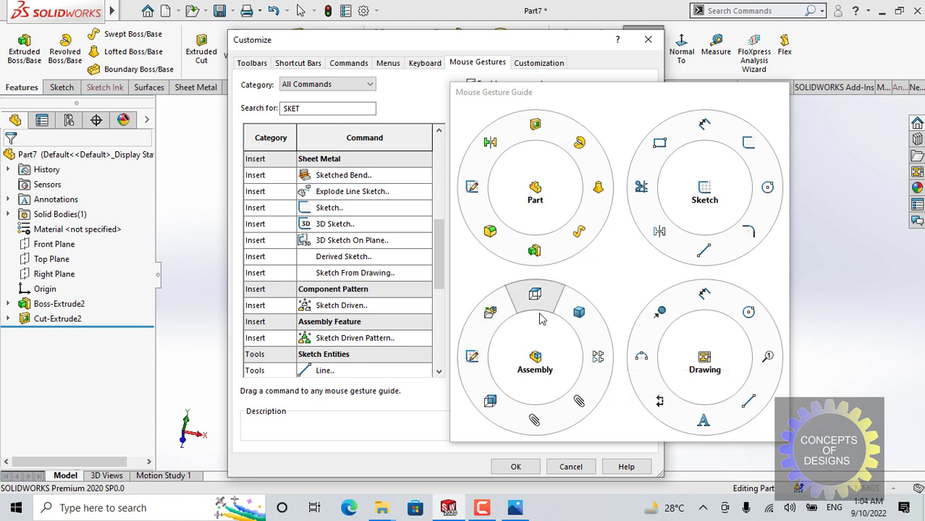
Search the commands for MIRR and assign the Pattern/Mirror Mirror command to the lower-left slot of the Assembly gesture wheel.
{"action": "double_click", "coordinate": [311, 107]}
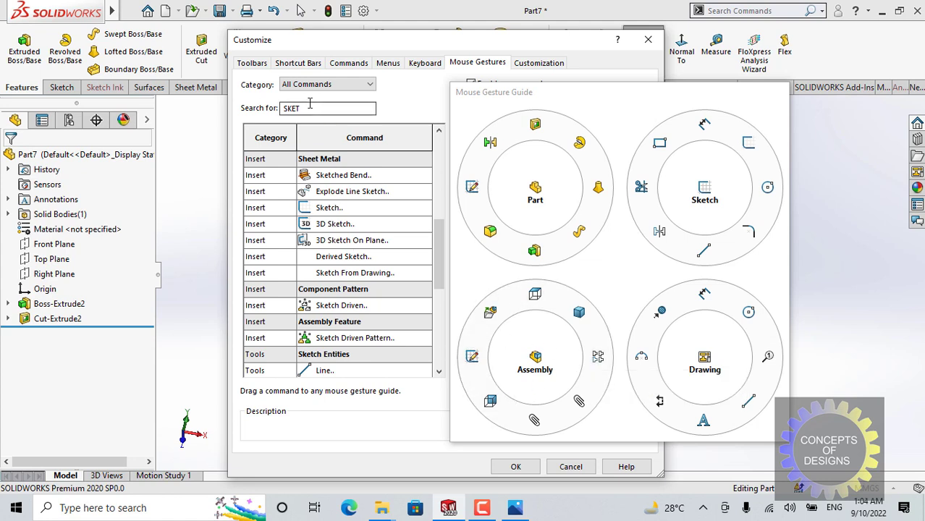
{"action": "type", "text": "MI"}
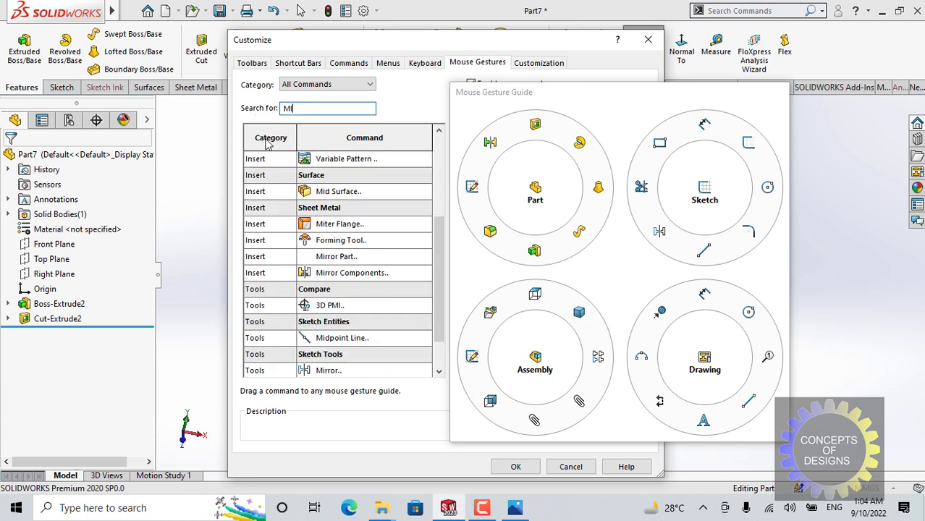
{"action": "type", "text": "RR"}
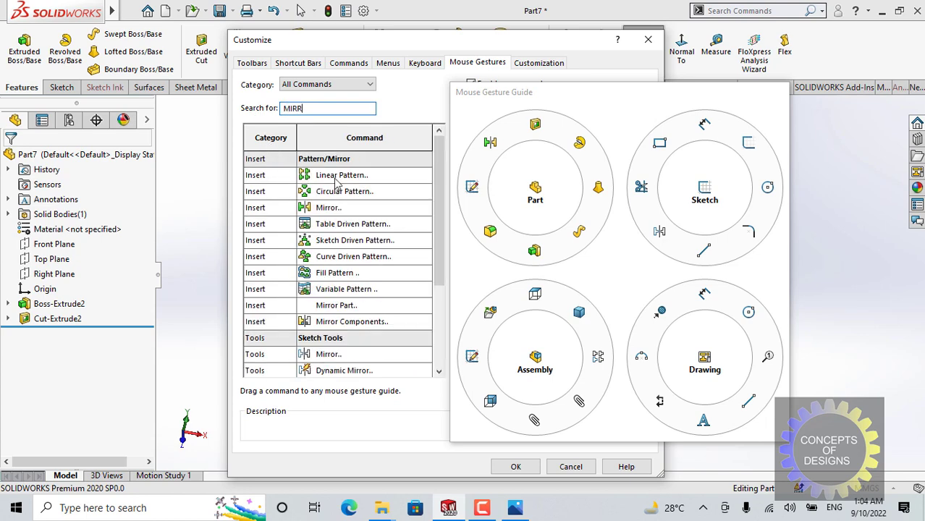
{"action": "scroll", "coordinate": [350, 262], "scroll_direction": "down", "scroll_amount": 1}
{"action": "scroll", "coordinate": [351, 246], "scroll_direction": "up", "scroll_amount": 1}
{"action": "left_click_drag", "start_coordinate": [309, 207], "coordinate": [491, 402]}
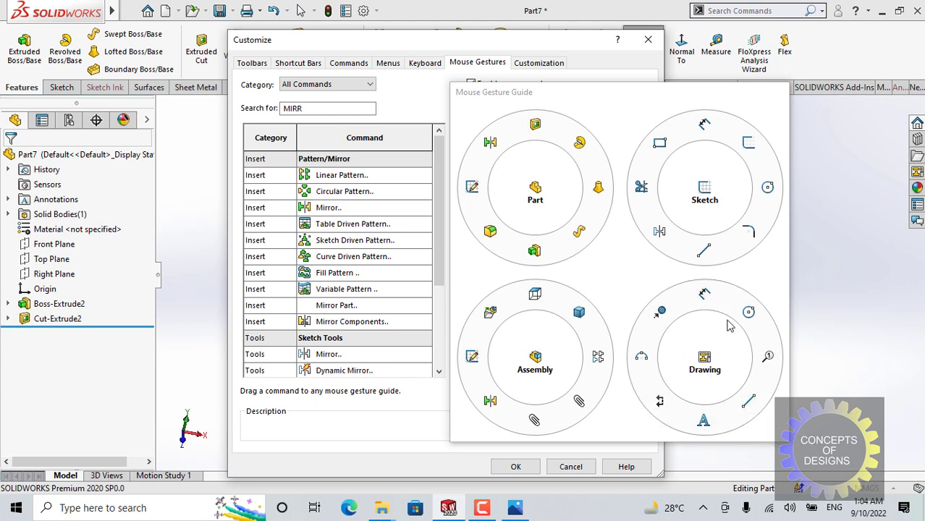
Search the commands for CROP, assign the Drawing View Crop command to the upper-left slot of the Drawing gesture wheel, and accept the customization.
{"action": "left_click_drag", "start_coordinate": [330, 108], "coordinate": [244, 110]}
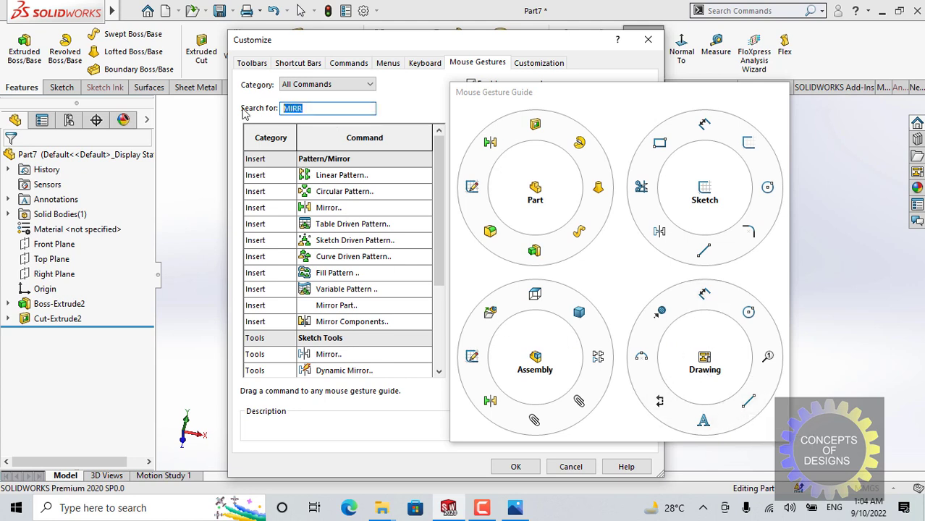
{"action": "key", "text": "BackSpace"}
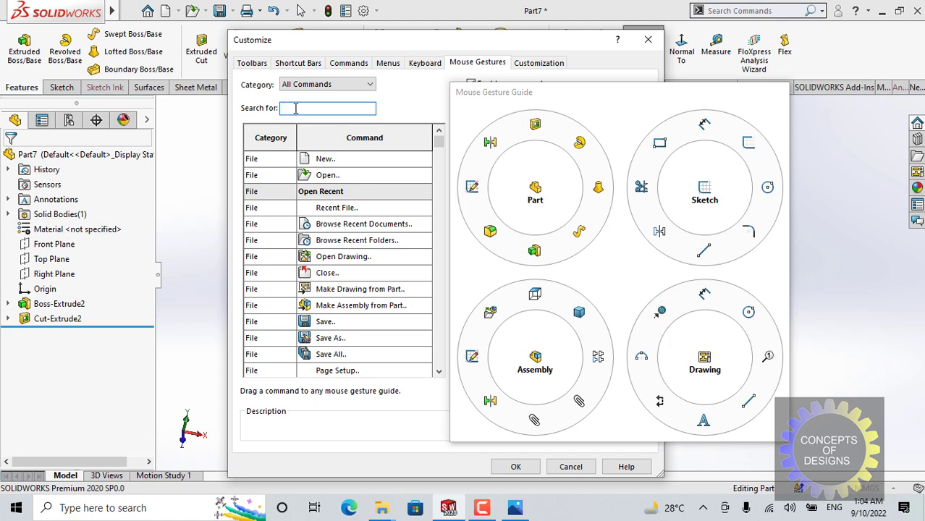
{"action": "type", "text": "CROP"}
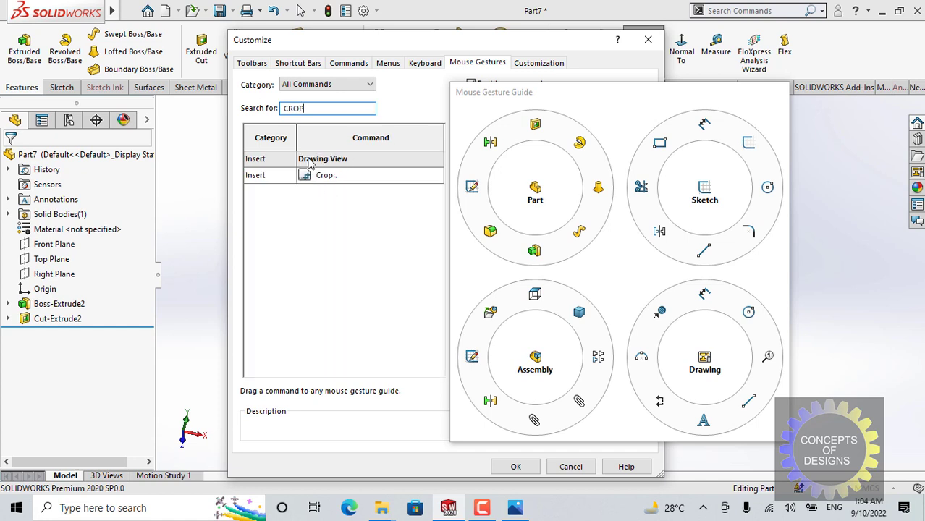
{"action": "mouse_move", "coordinate": [307, 178]}
{"action": "left_mouse_down"}
{"action": "mouse_move", "coordinate": [595, 318]}
{"action": "mouse_move", "coordinate": [632, 347]}
{"action": "mouse_move", "coordinate": [659, 396]}
{"action": "mouse_move", "coordinate": [765, 346]}
{"action": "mouse_move", "coordinate": [722, 304]}
{"action": "mouse_move", "coordinate": [661, 313]}
{"action": "mouse_move", "coordinate": [662, 322]}
{"action": "left_mouse_up"}
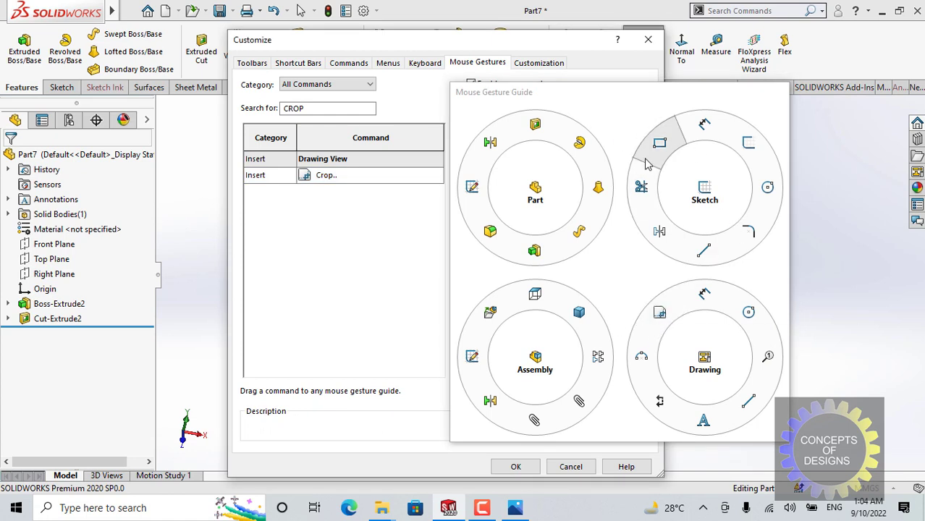
{"action": "left_click", "coordinate": [598, 109]}
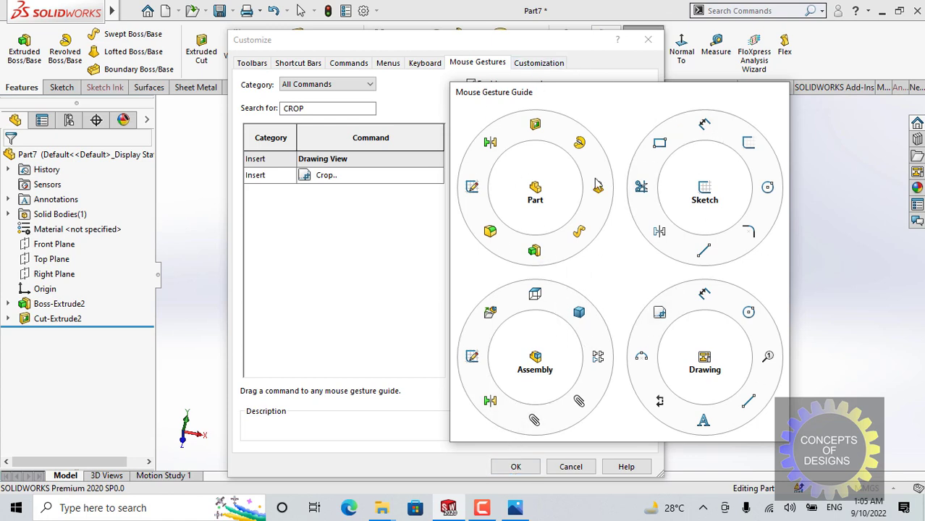
{"action": "left_click", "coordinate": [518, 469]}
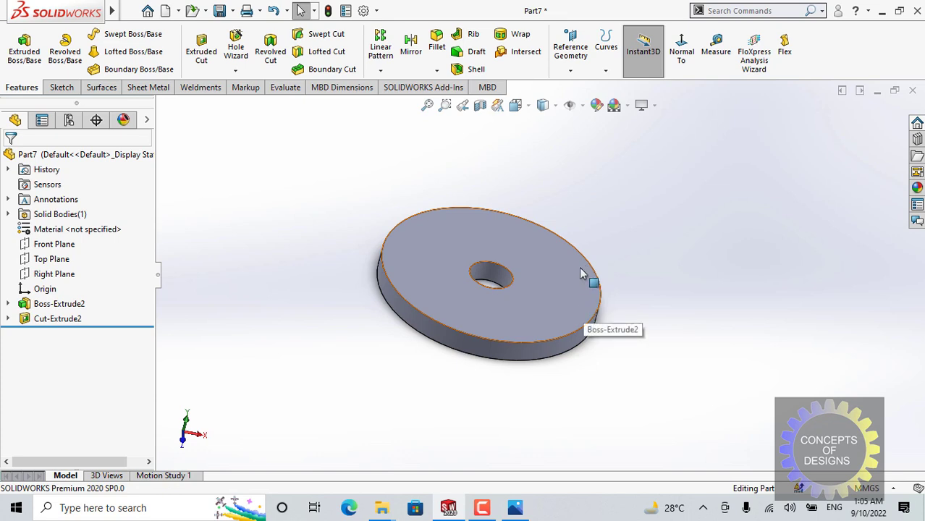
Create a new assembly document.
{"action": "middle_click_drag", "start_coordinate": [568, 258], "coordinate": [543, 301]}
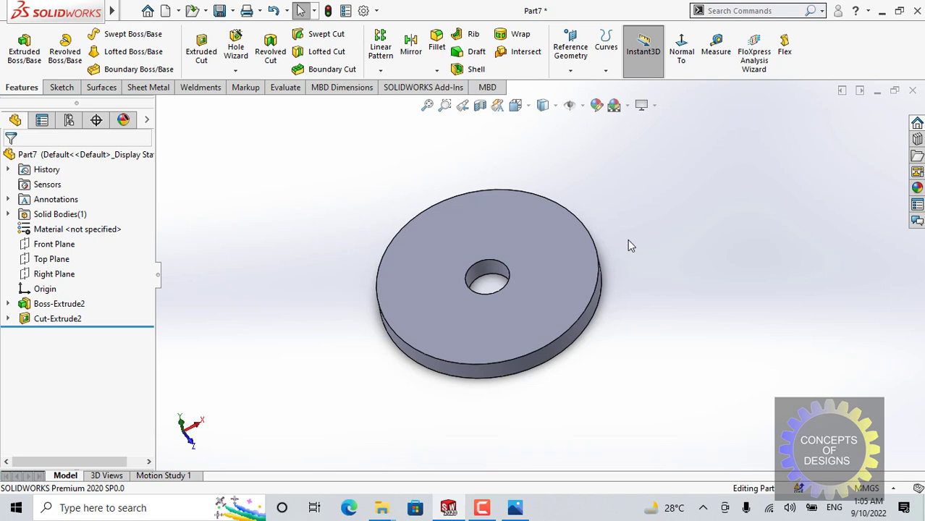
{"action": "key", "text": "ctrl+n"}
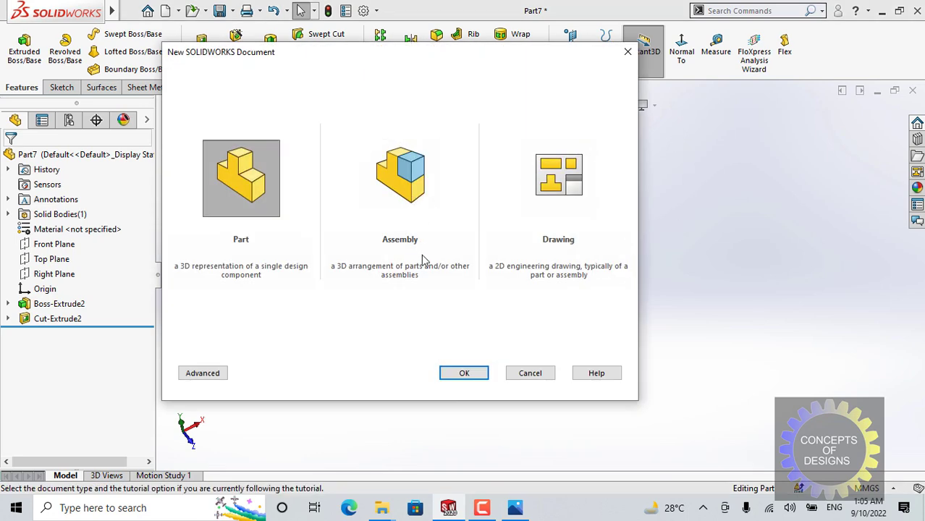
{"action": "left_click", "coordinate": [419, 208]}
{"action": "left_click", "coordinate": [465, 371]}
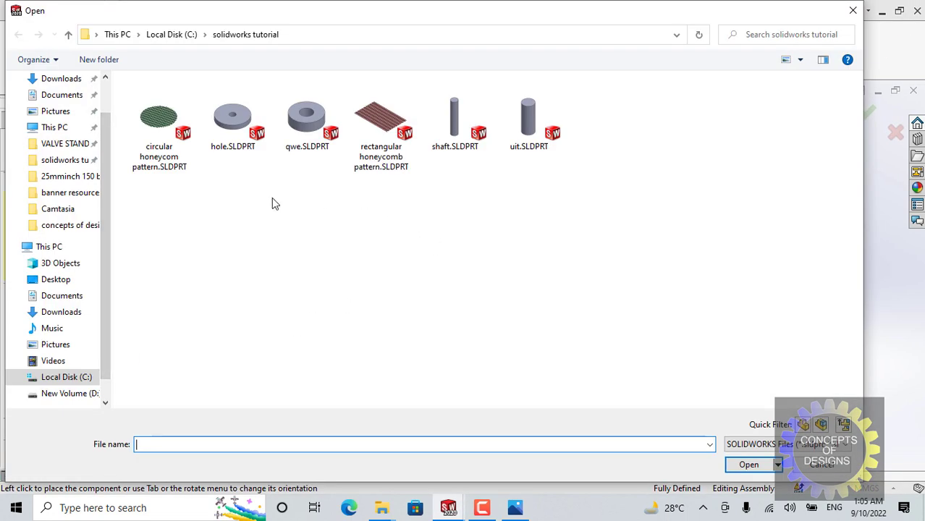
Insert hole.SLDPRT and shaft.SLDPRT into the assembly, placing the disc first and the shaft beside it.
{"action": "left_click", "coordinate": [233, 141]}
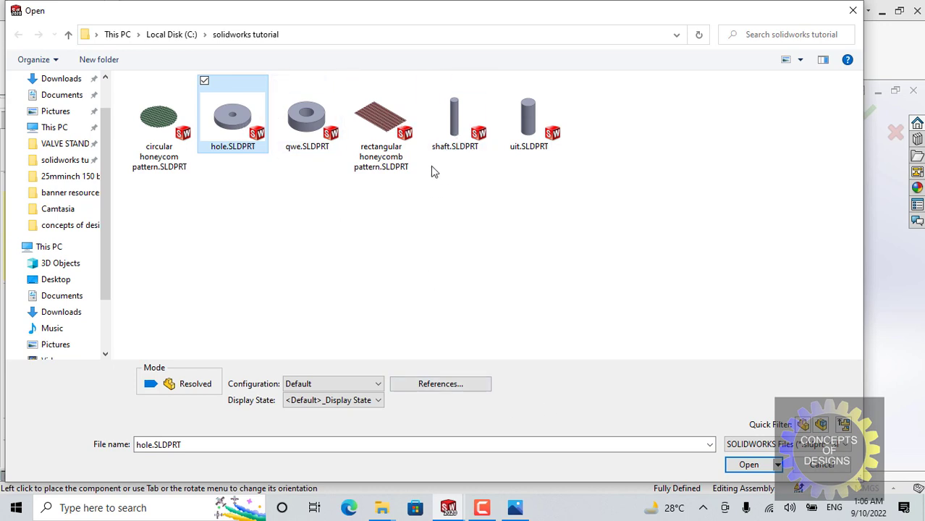
{"action": "left_click", "coordinate": [453, 145], "text": "ctrl"}
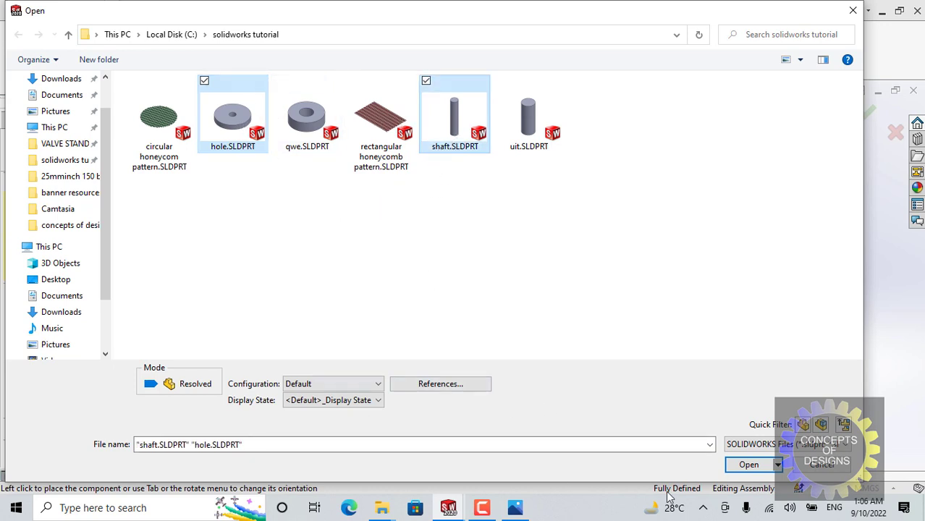
{"action": "left_click", "coordinate": [749, 464]}
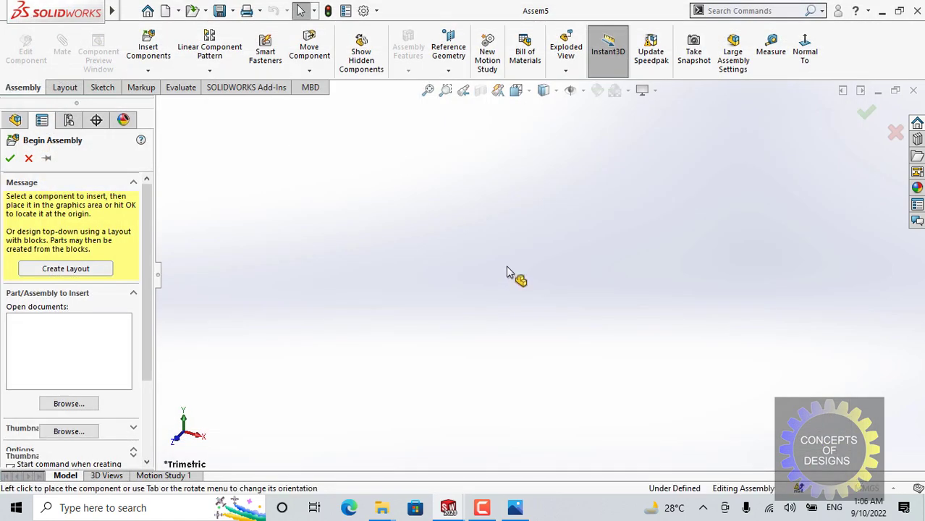
{"action": "left_click", "coordinate": [498, 296]}
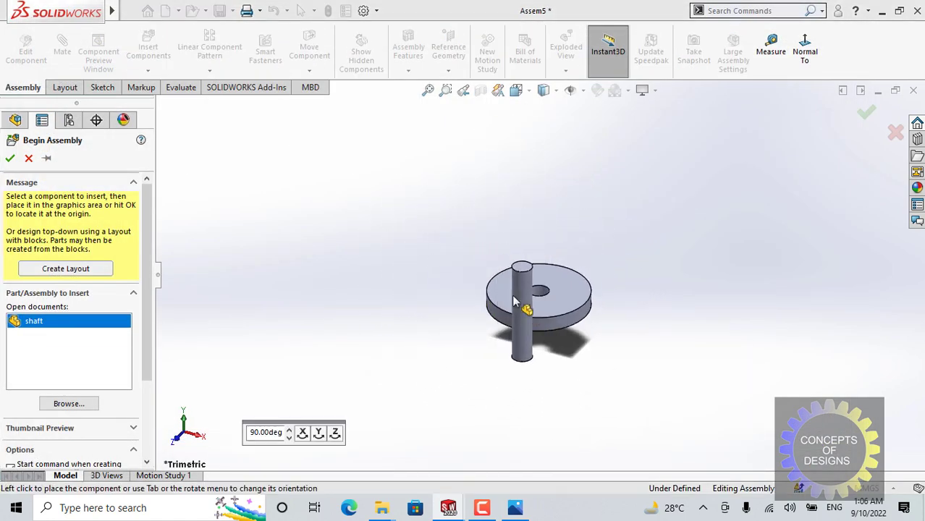
{"action": "left_click", "coordinate": [444, 262]}
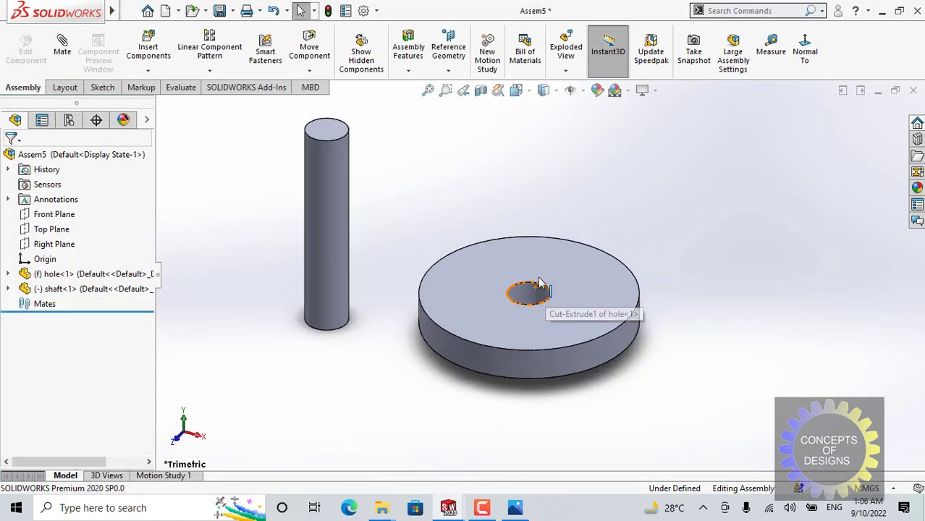
Using the gesture wheel's Mate command, add a coincident mate between the shaft's cylindrical face and the disc hole's circular edge.
{"action": "middle_click_drag", "start_coordinate": [538, 278], "coordinate": [511, 284], "text": "ctrl"}
{"action": "scroll", "coordinate": [510, 299], "scroll_direction": "up", "scroll_amount": 2}
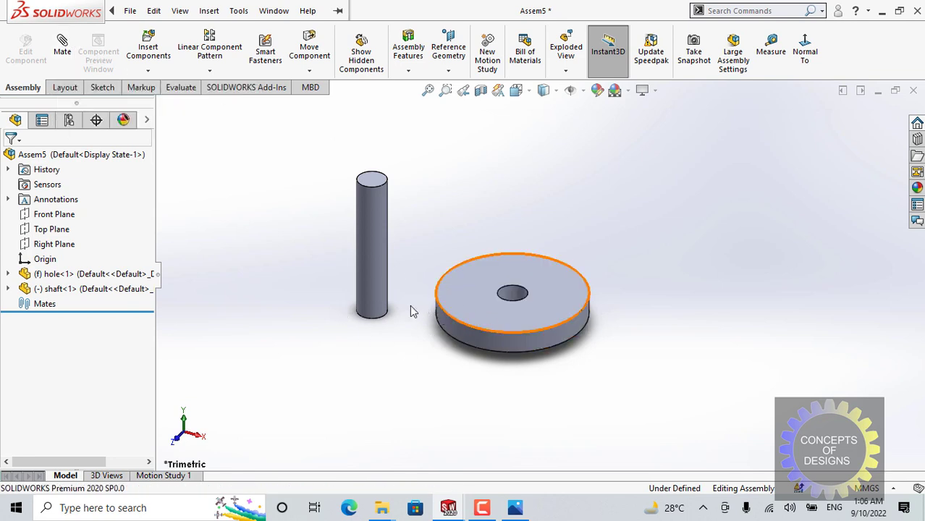
{"action": "right_click_drag", "start_coordinate": [302, 335], "coordinate": [302, 352]}
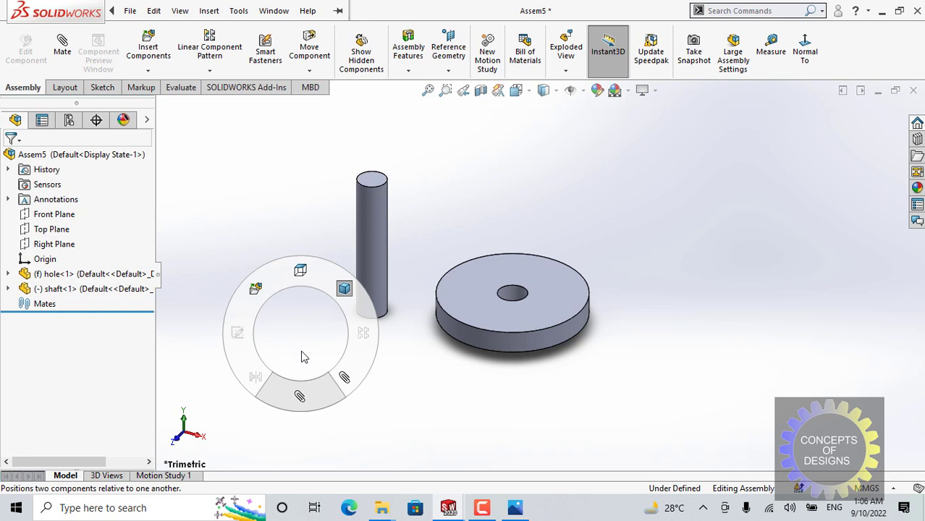
{"action": "right_click_drag", "start_coordinate": [309, 384], "coordinate": [325, 385]}
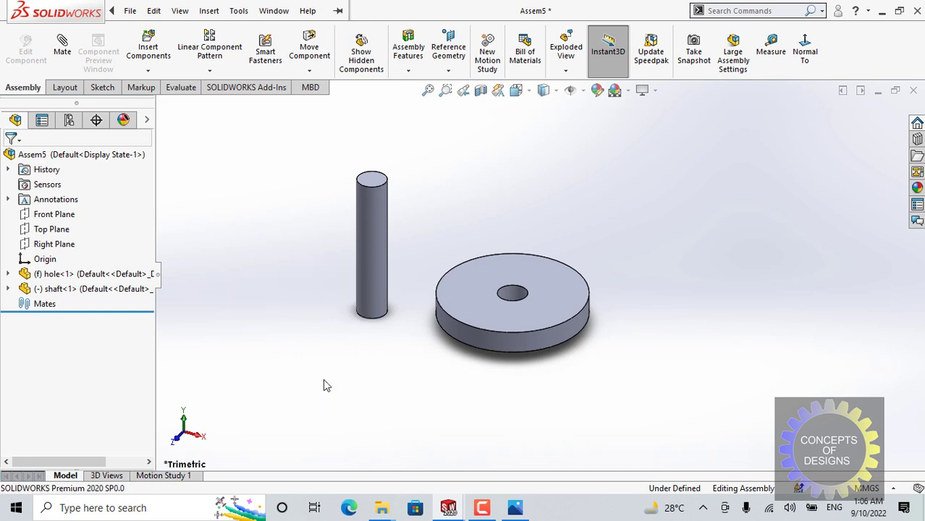
{"action": "left_click", "coordinate": [377, 272]}
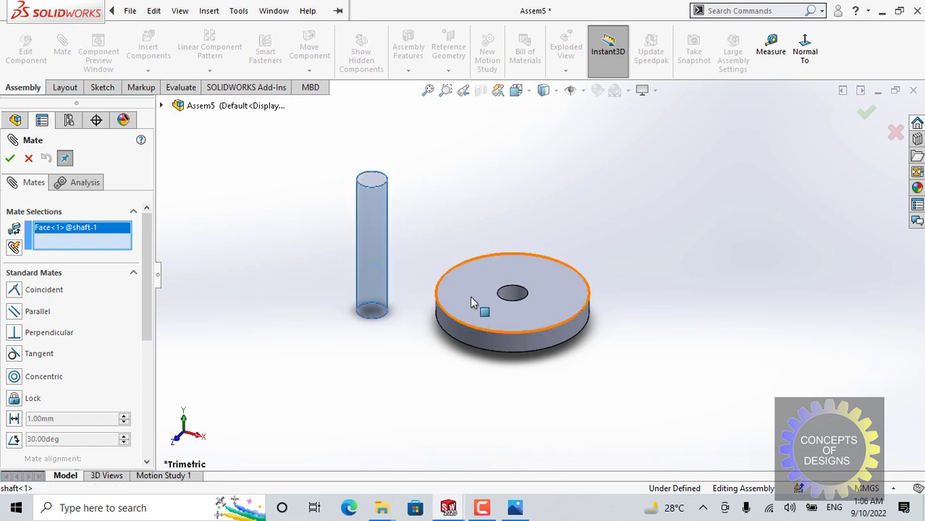
{"action": "left_click", "coordinate": [521, 293]}
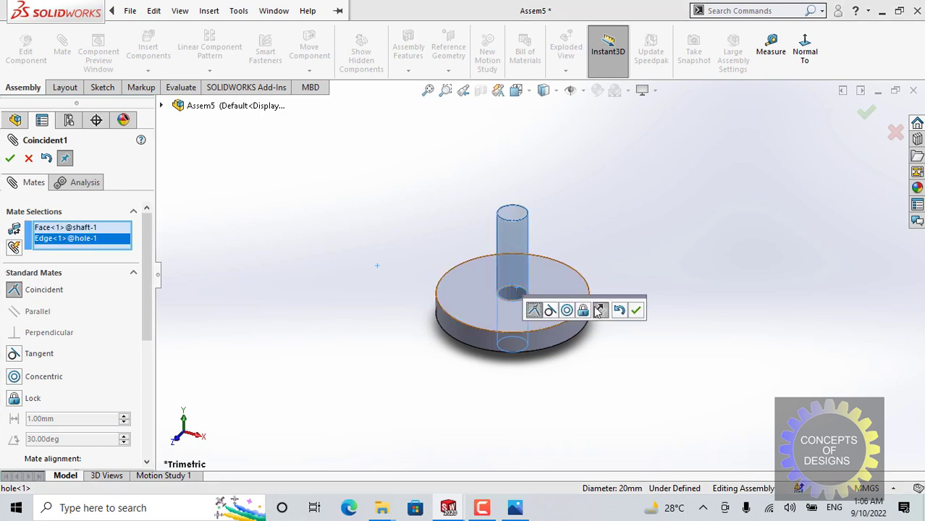
{"action": "left_click", "coordinate": [636, 310]}
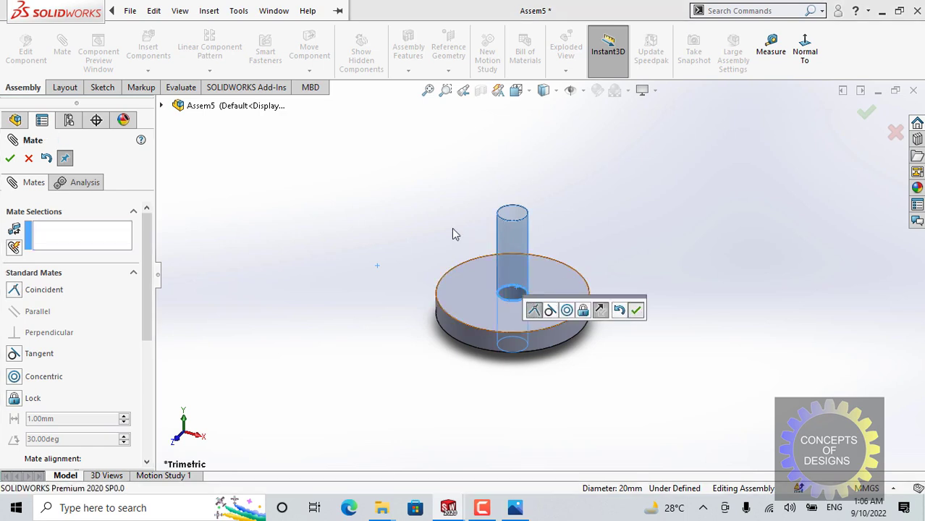
{"action": "left_click", "coordinate": [9, 158]}
{"action": "scroll", "coordinate": [525, 263], "scroll_direction": "down", "scroll_amount": 3}
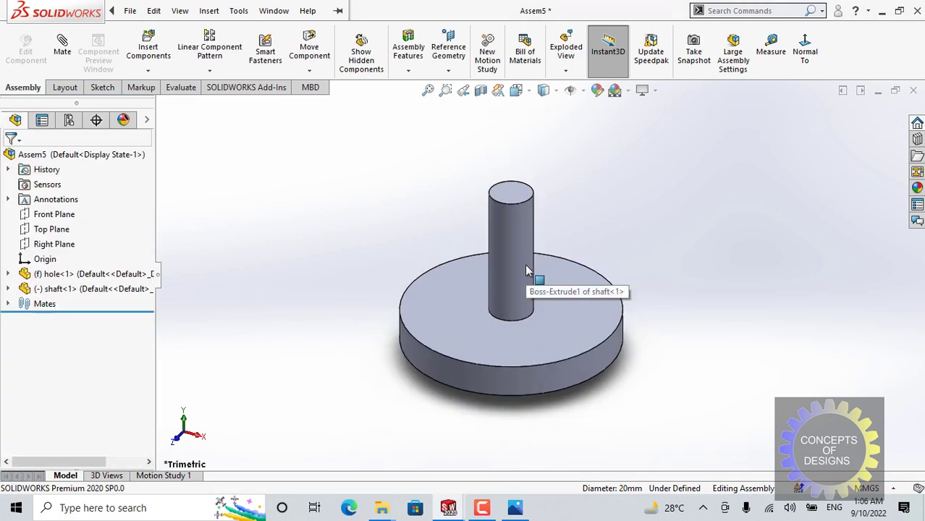
{"action": "scroll", "coordinate": [525, 263], "scroll_direction": "up", "scroll_amount": 1}
{"action": "scroll", "coordinate": [545, 298], "scroll_direction": "up", "scroll_amount": 3}
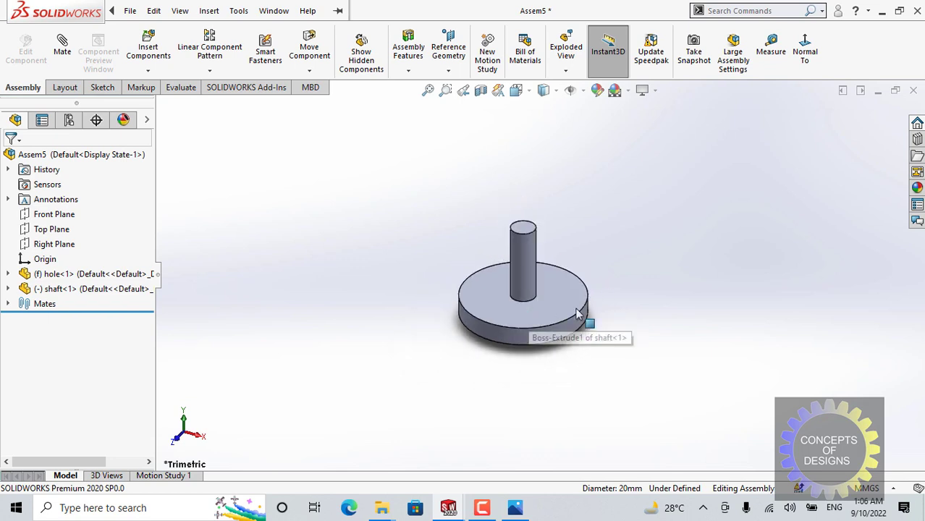
{"action": "middle_click_drag", "start_coordinate": [576, 295], "coordinate": [508, 300], "text": "ctrl"}
{"action": "middle_click_drag", "start_coordinate": [500, 338], "coordinate": [442, 323]}
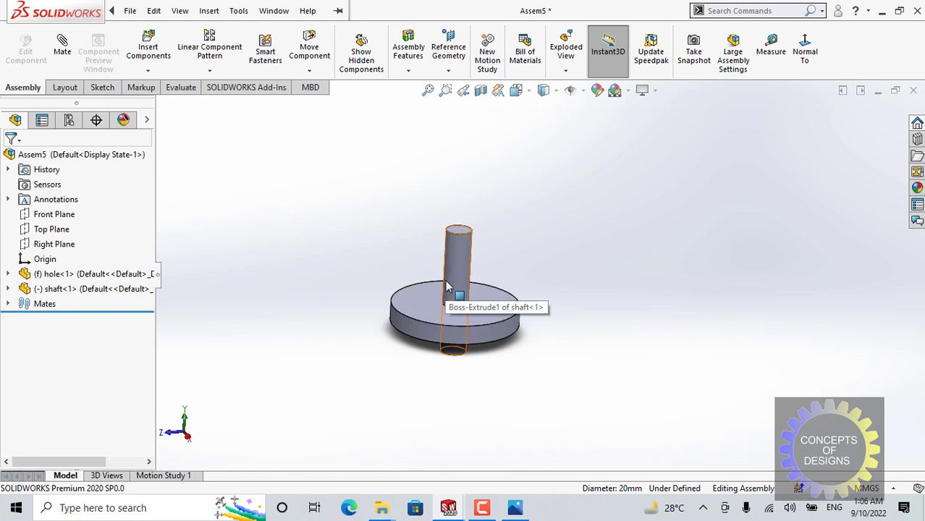